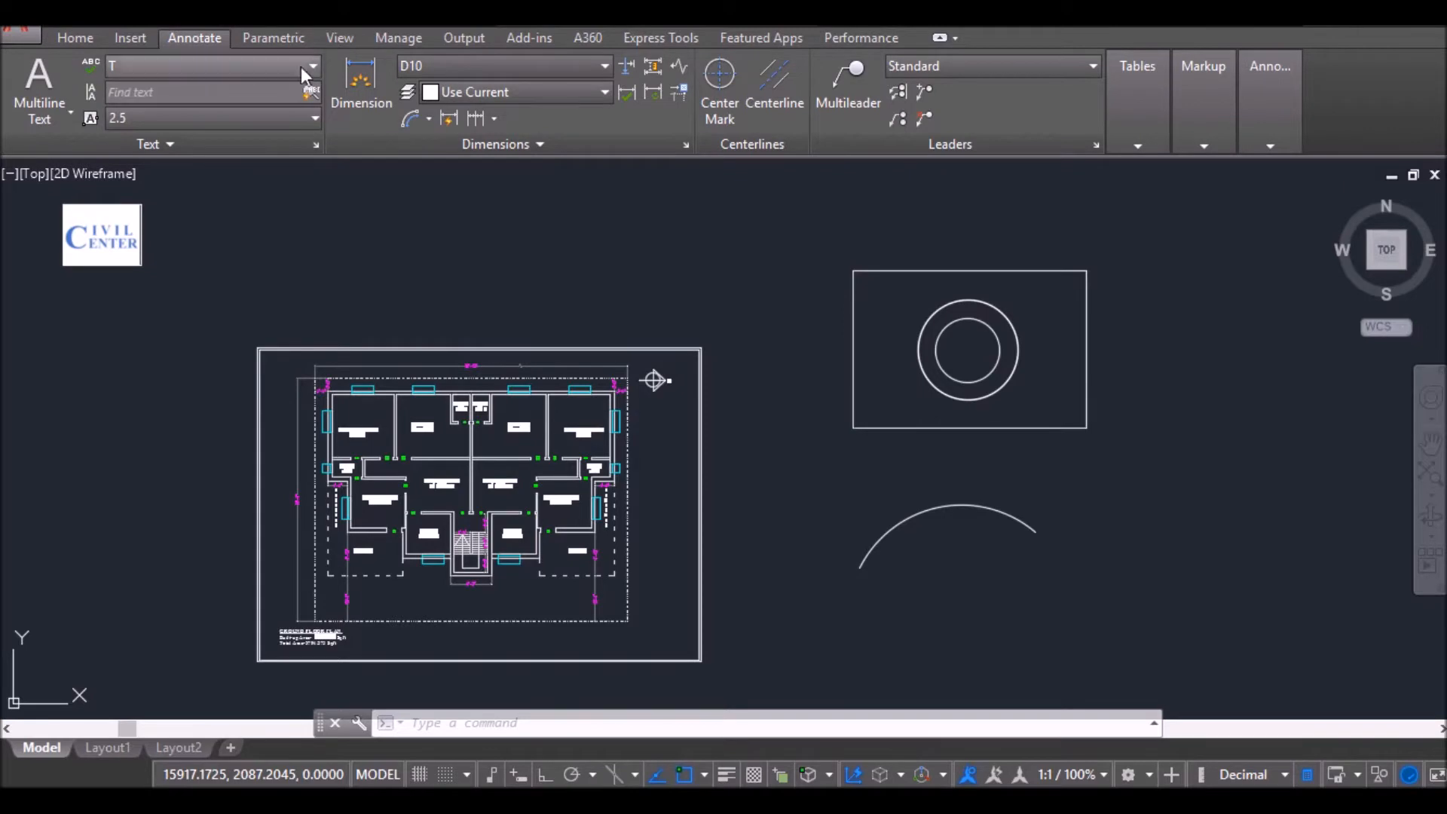
Step: Create a new dimension style named D20 based on D10 for all dimensions
{"action": "left_click", "coordinate": [688, 145]}
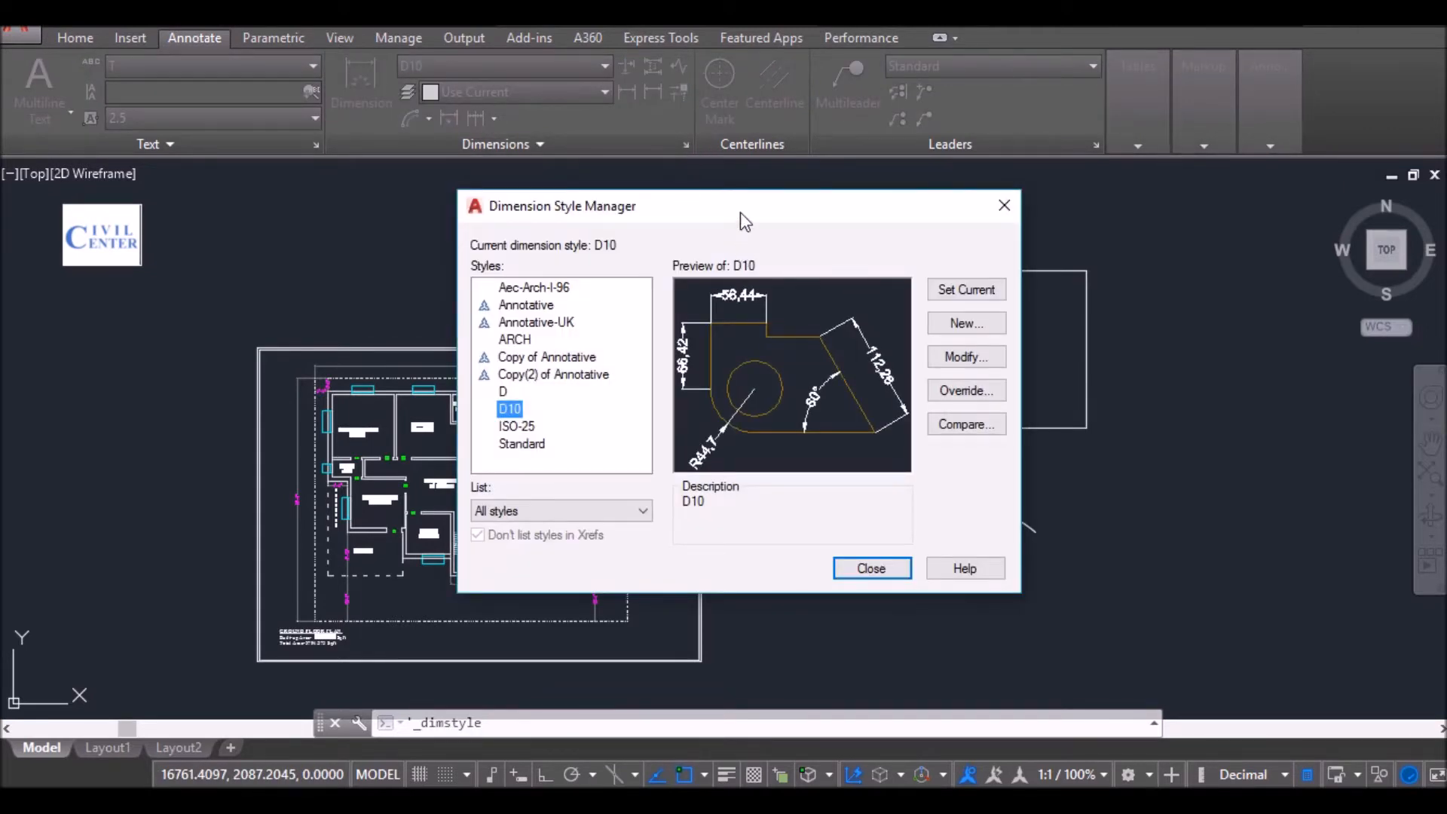
{"action": "left_click_drag", "start_coordinate": [740, 213], "coordinate": [677, 157]}
{"action": "left_click", "coordinate": [889, 271]}
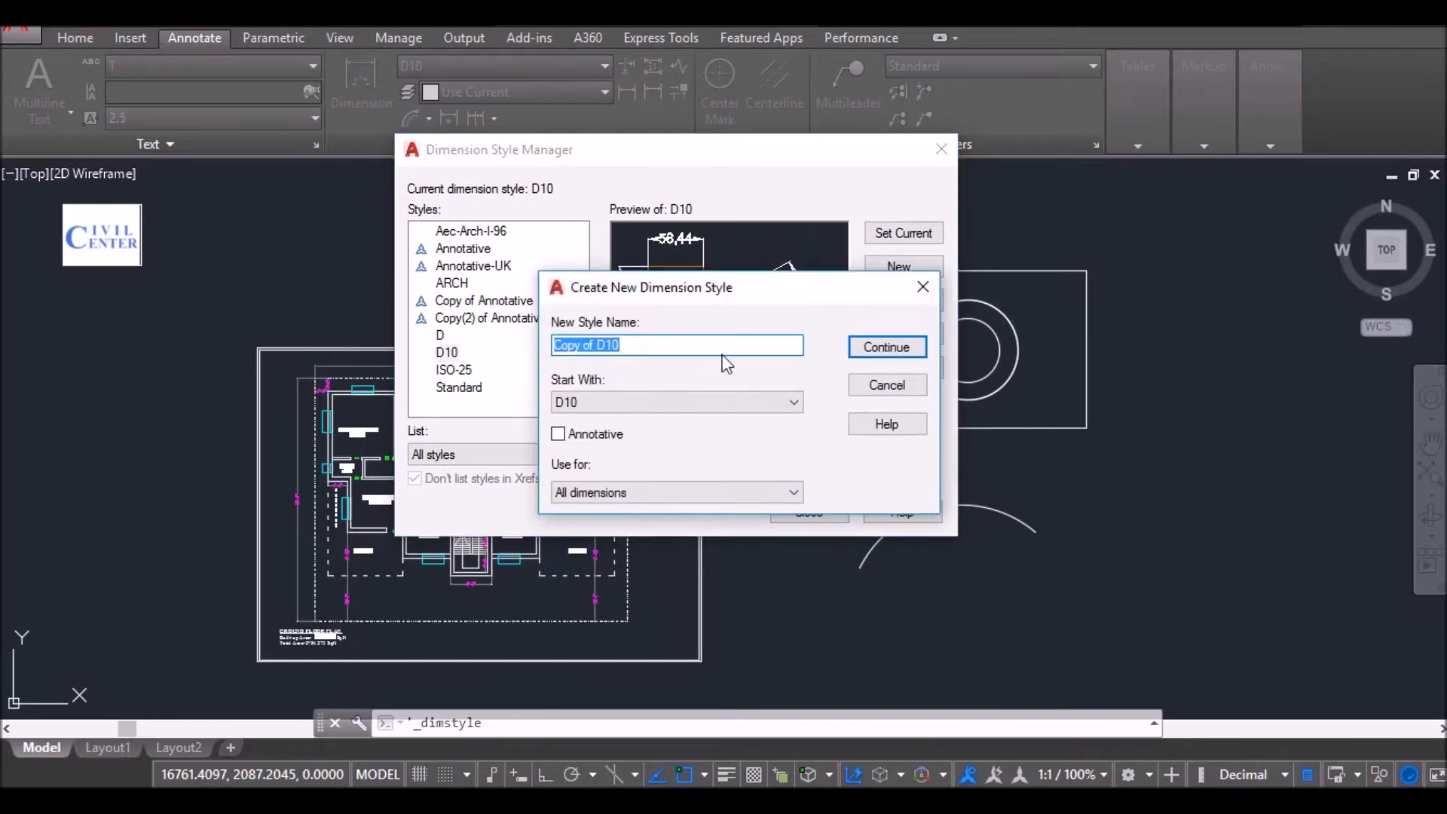
{"action": "type", "text": "D10"}
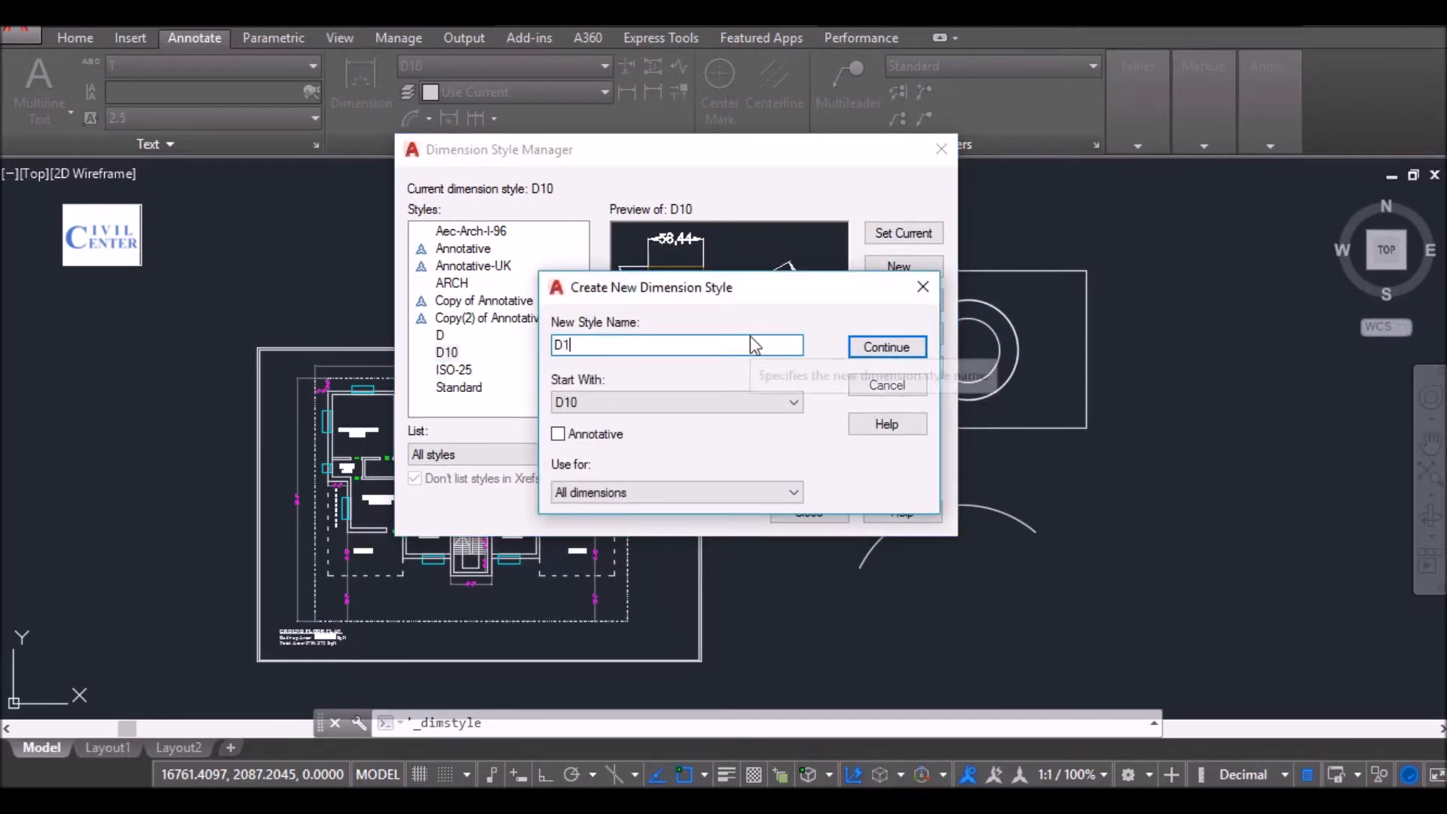
{"action": "left_click", "coordinate": [874, 353]}
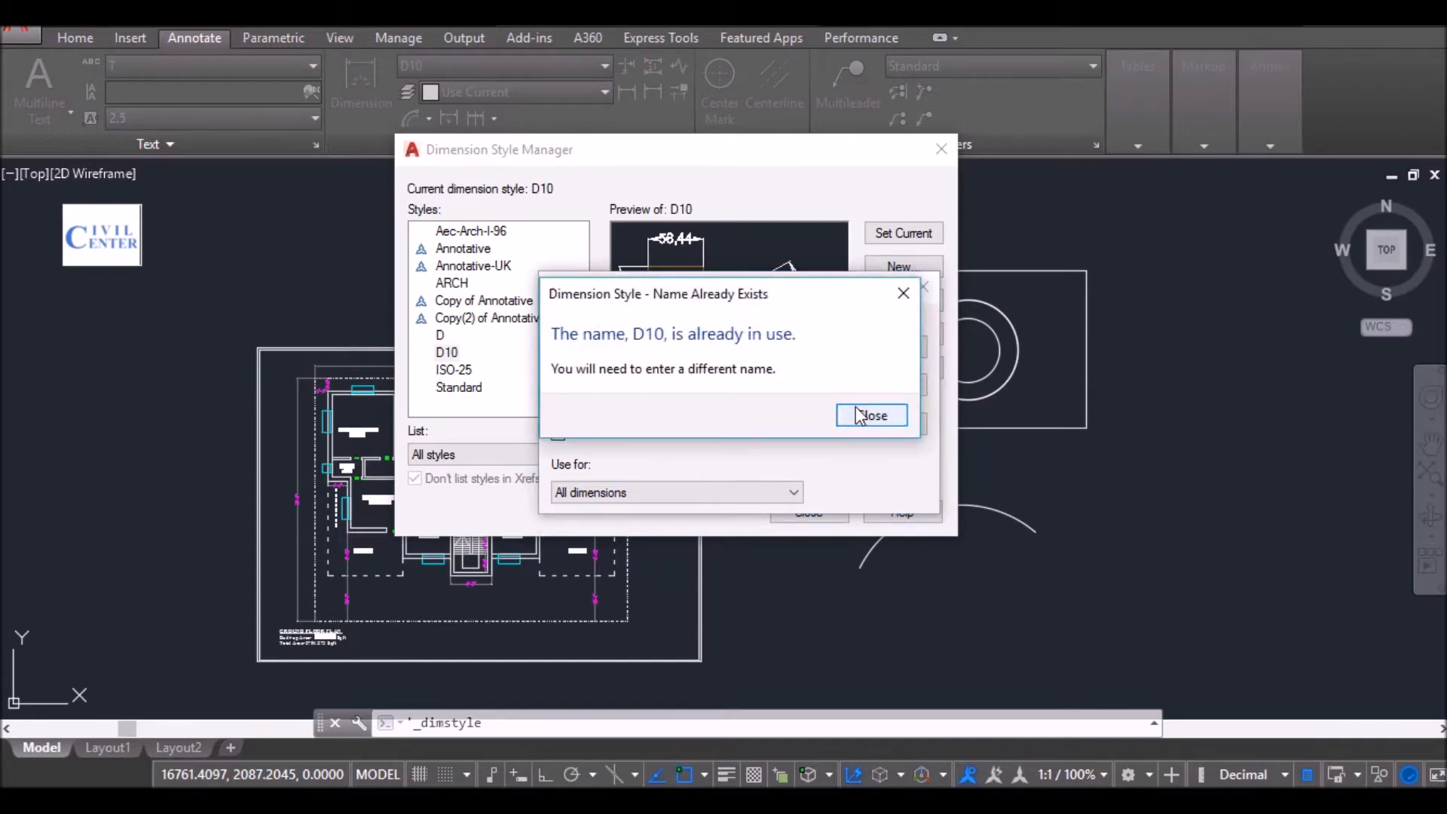
{"action": "left_click", "coordinate": [857, 412]}
{"action": "left_click", "coordinate": [648, 344]}
{"action": "key", "text": "BackSpace"}
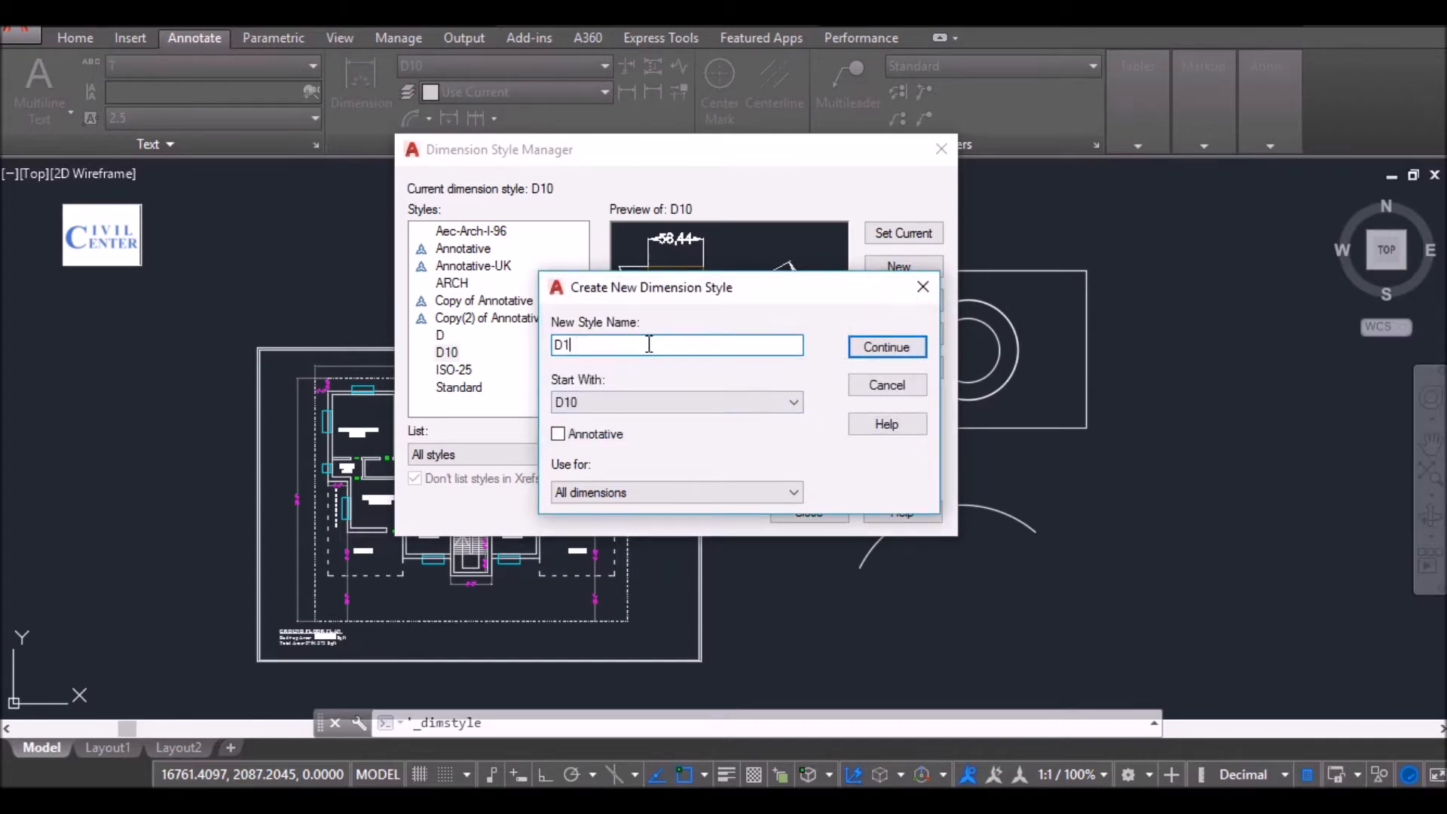
{"action": "type", "text": "20"}
{"action": "left_click", "coordinate": [873, 346]}
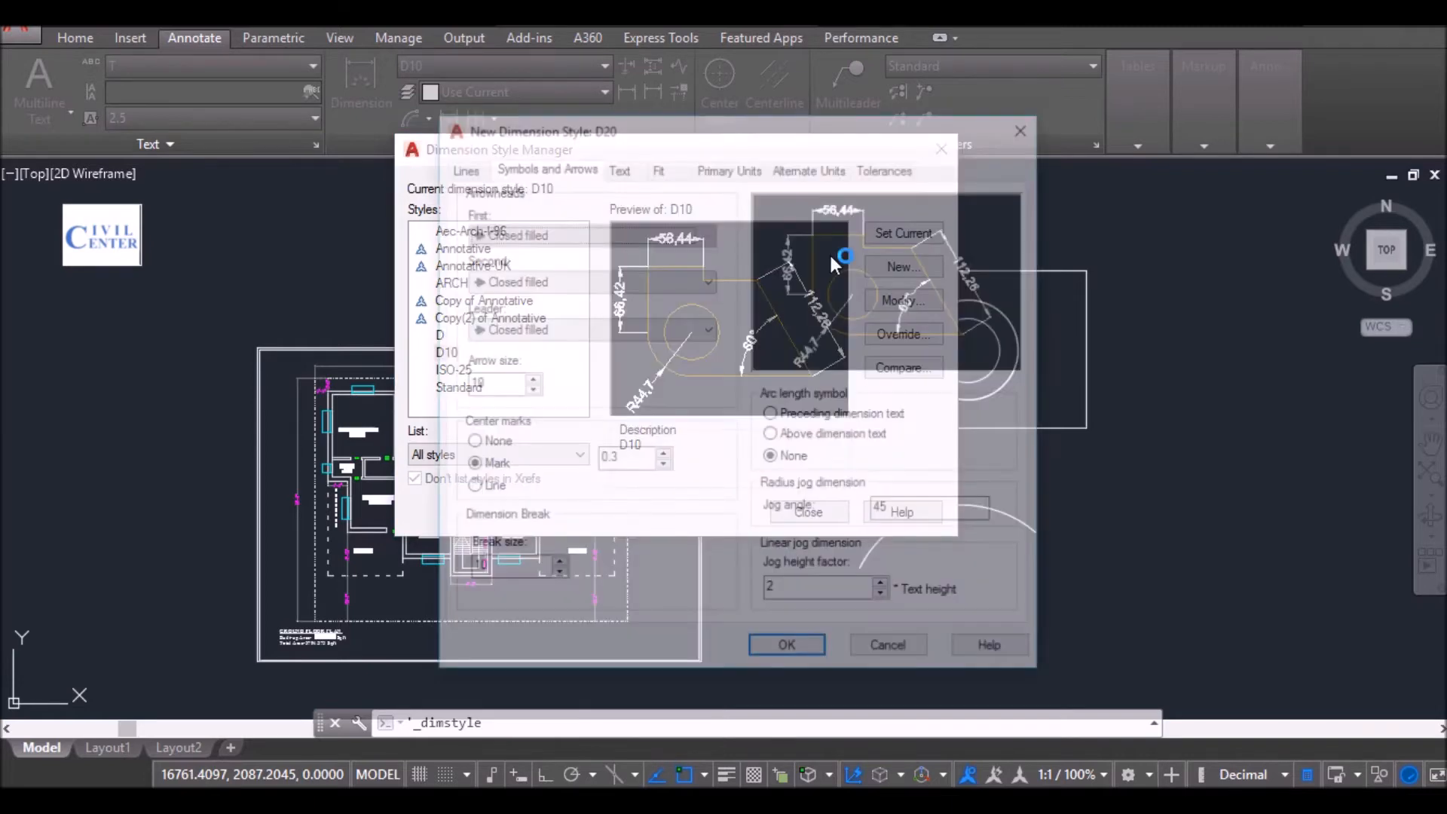
Step: Set the first and second arrowheads of the D20 style to Architectural tick
{"action": "left_click_drag", "start_coordinate": [636, 123], "coordinate": [635, 87]}
{"action": "left_click", "coordinate": [460, 131]}
{"action": "left_click", "coordinate": [542, 129]}
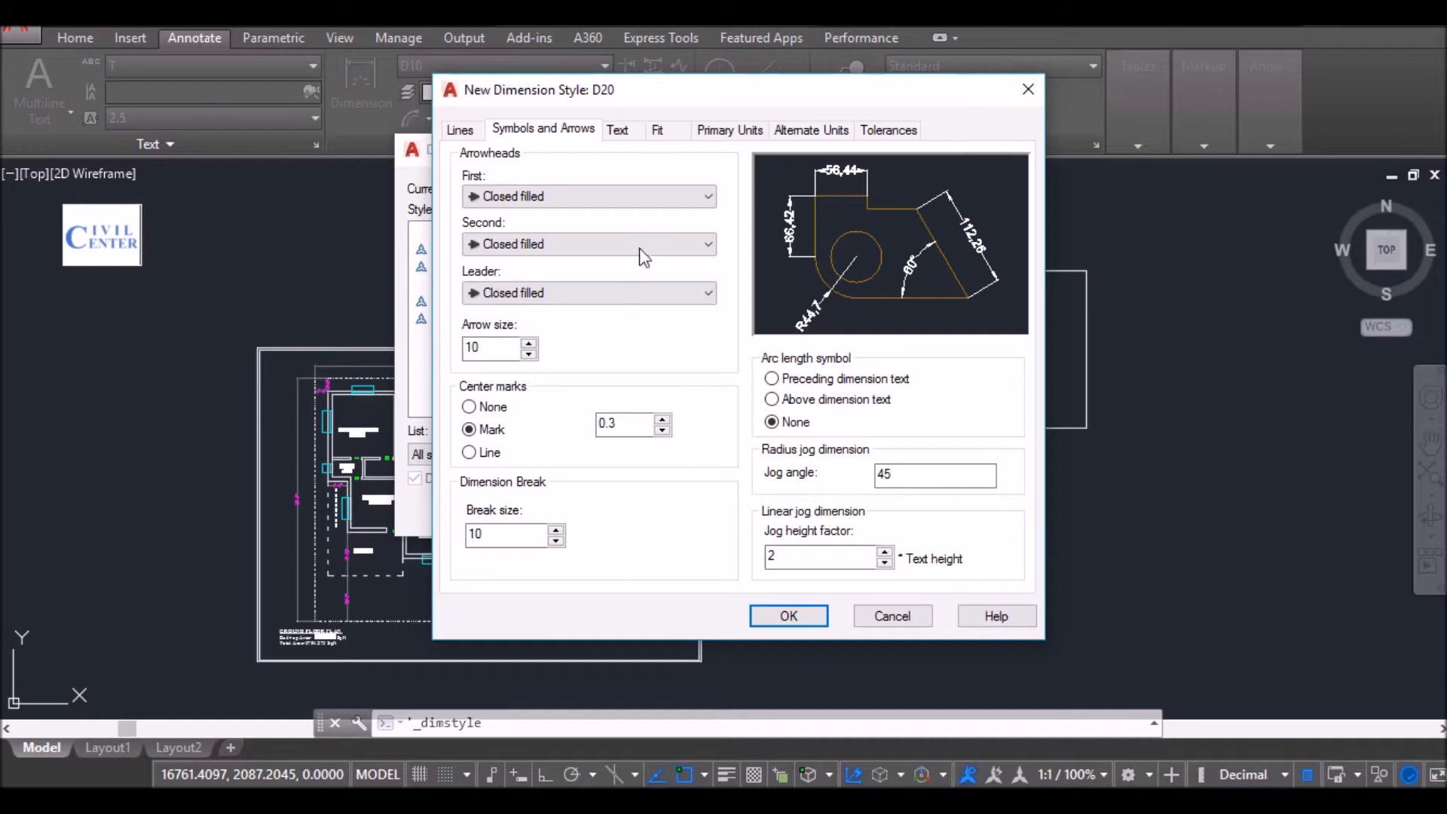
{"action": "left_click", "coordinate": [688, 196]}
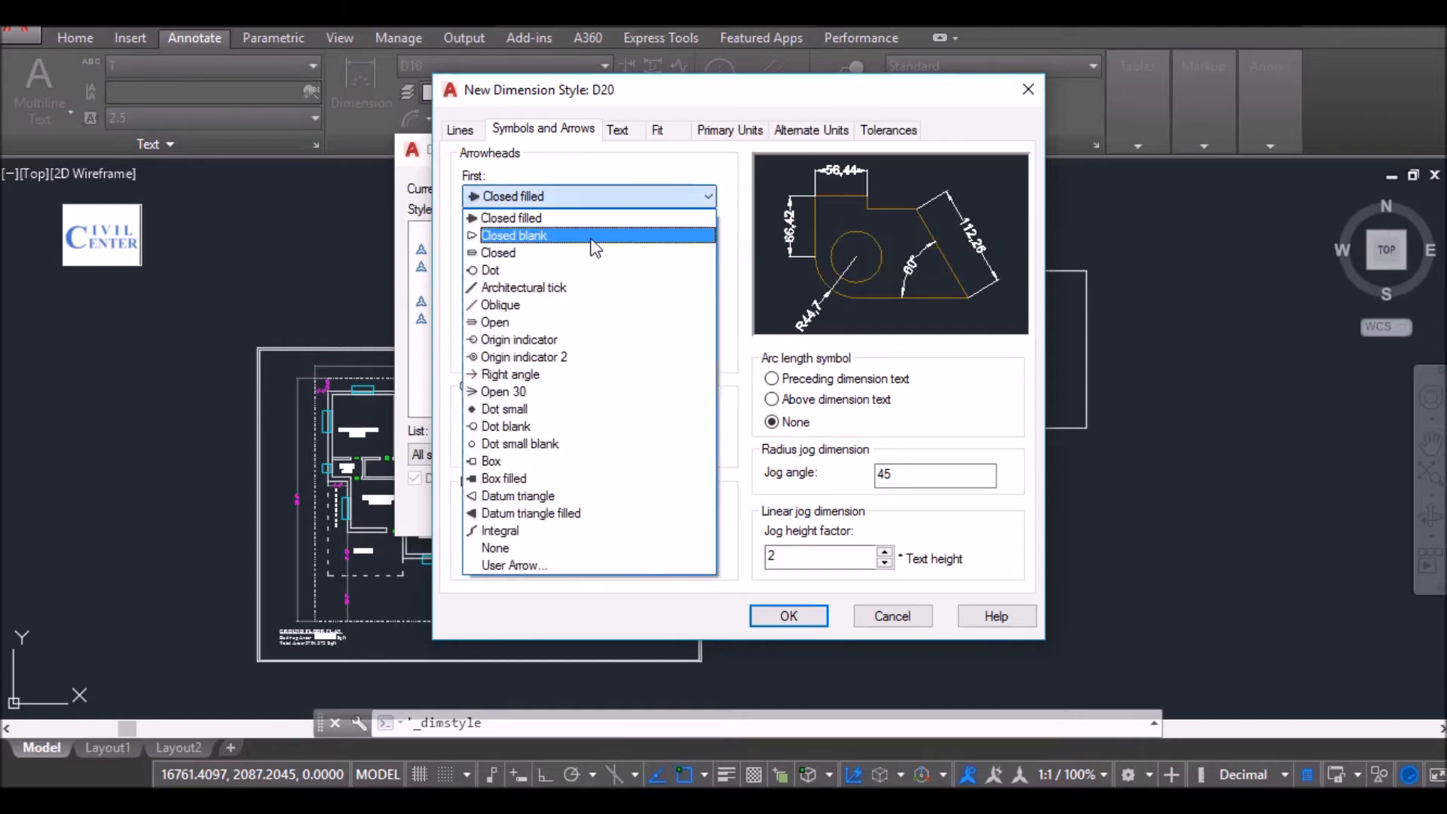
{"action": "left_click", "coordinate": [599, 287]}
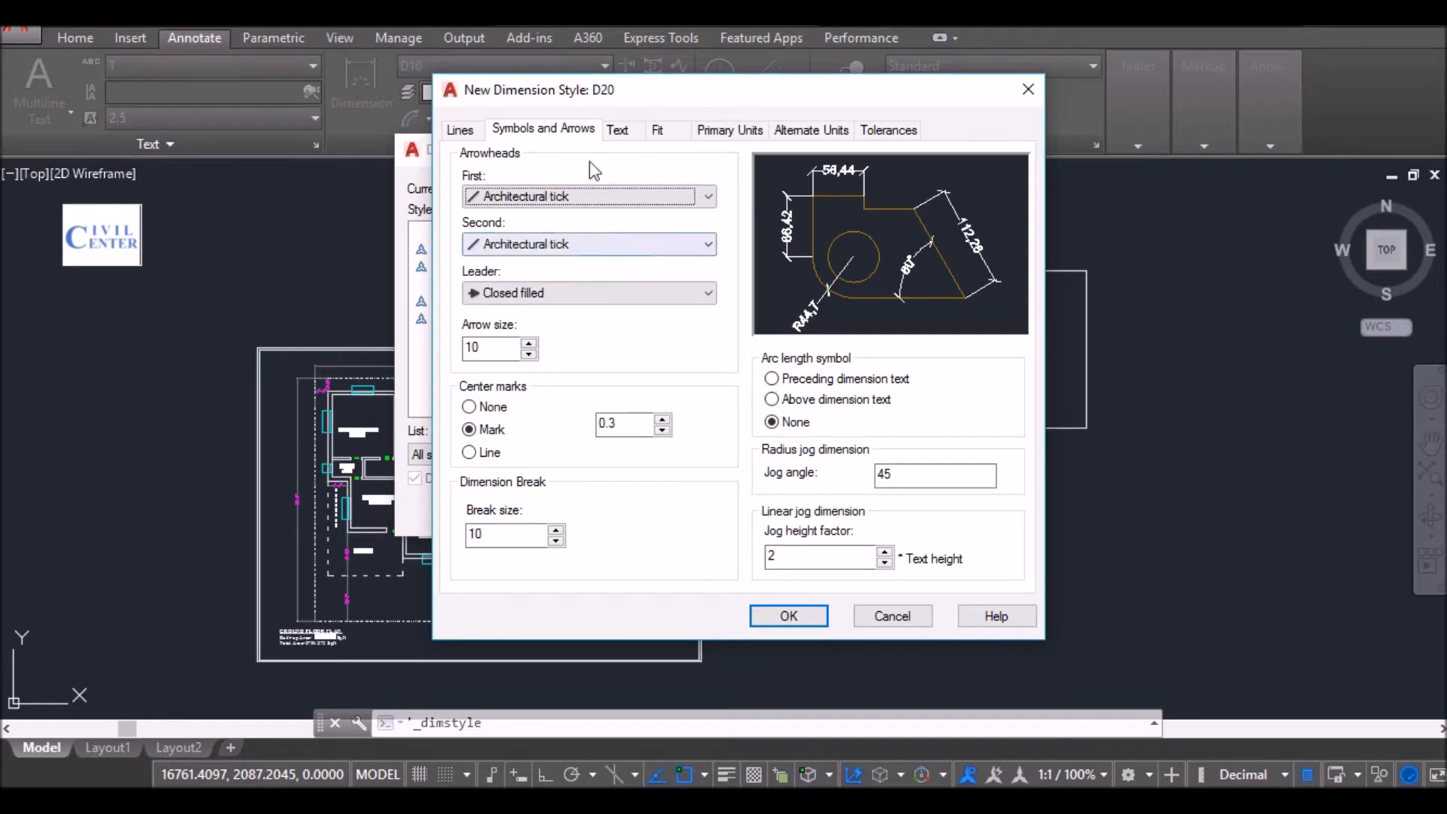
Step: Set the first arrowhead to Closed blank and the second arrowhead to Closed filled
{"action": "left_click", "coordinate": [603, 194]}
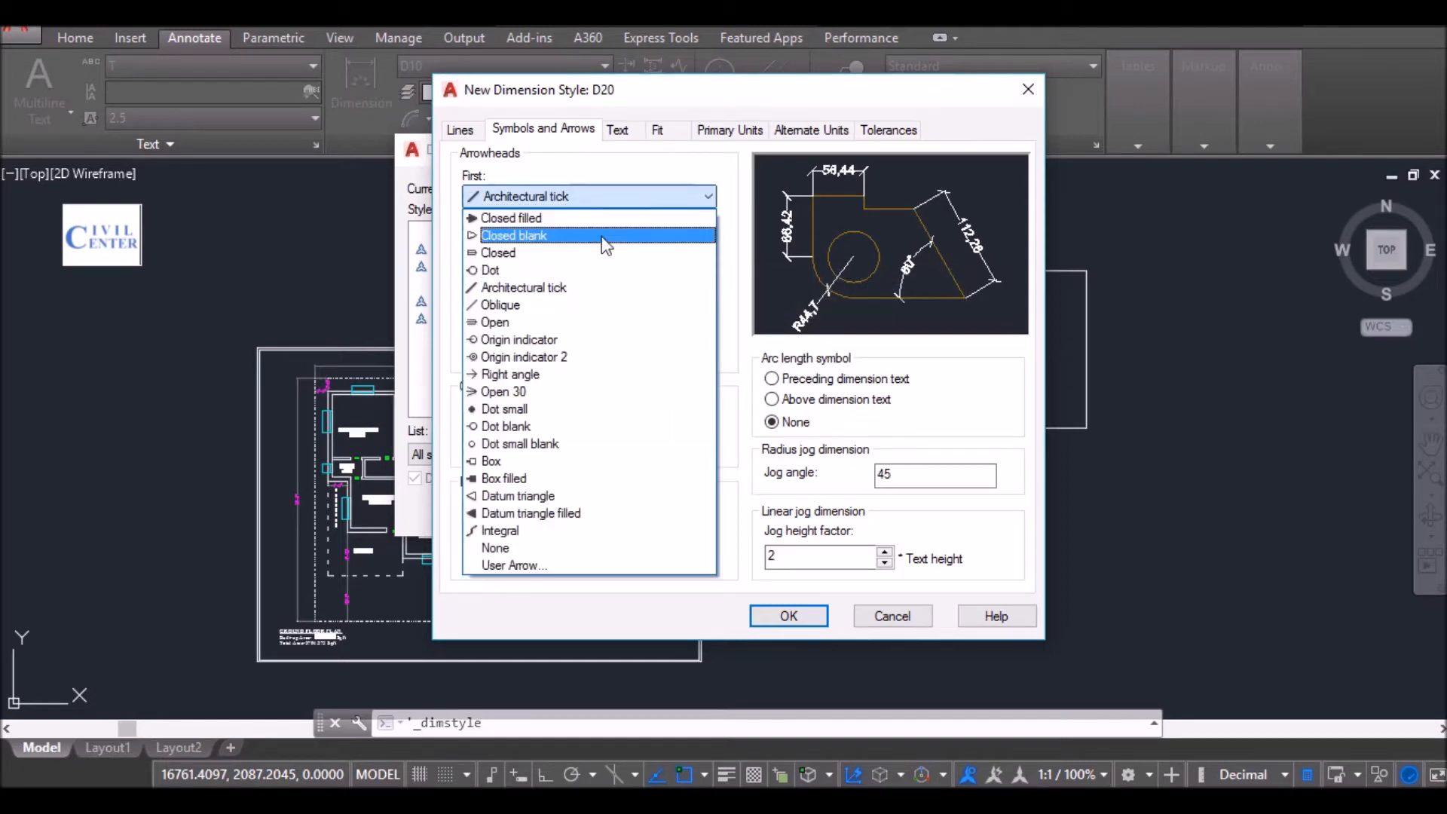
{"action": "left_click", "coordinate": [607, 235]}
{"action": "left_click", "coordinate": [605, 239]}
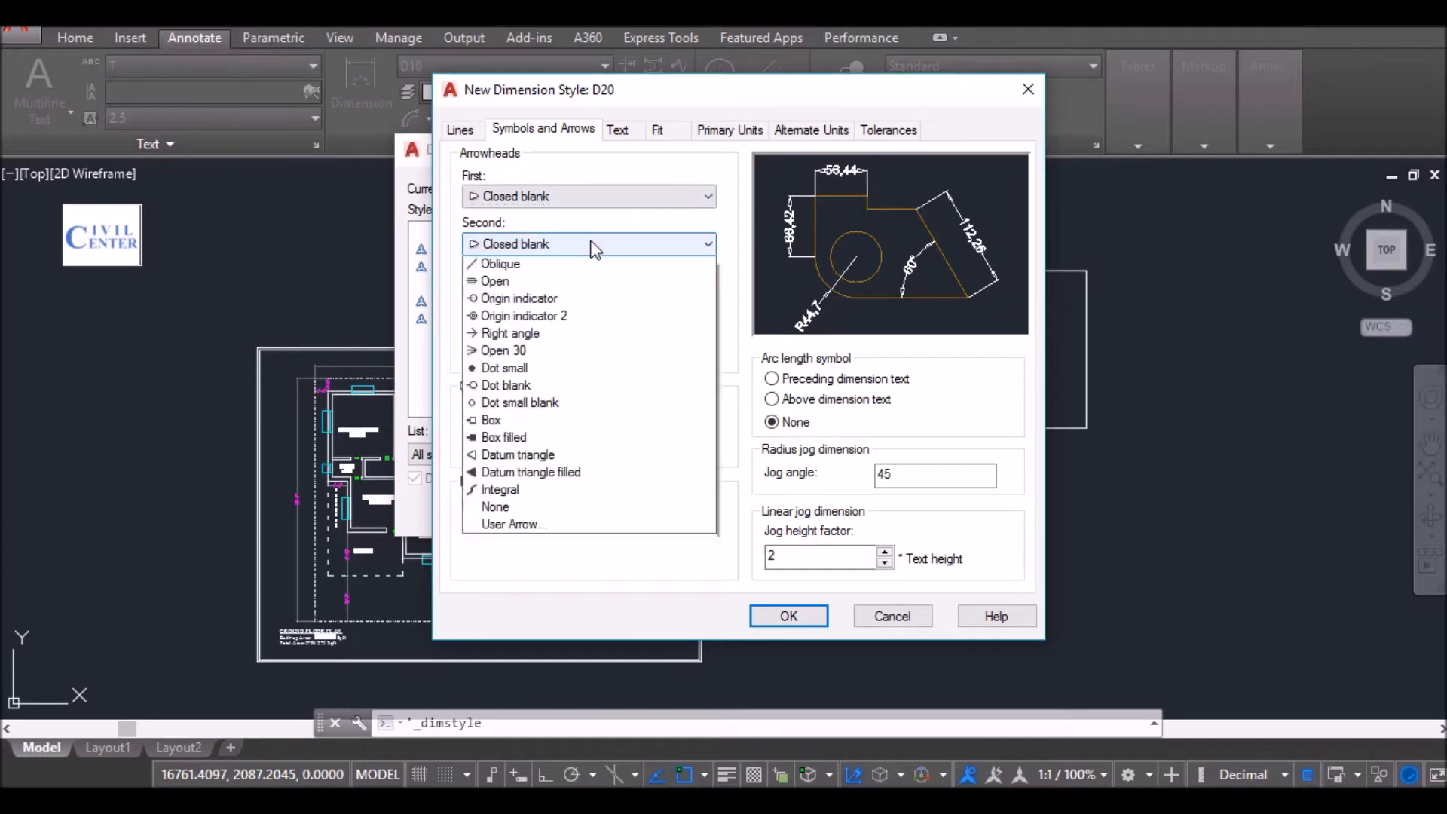
{"action": "scroll", "coordinate": [579, 275], "scroll_direction": "up", "scroll_amount": 1}
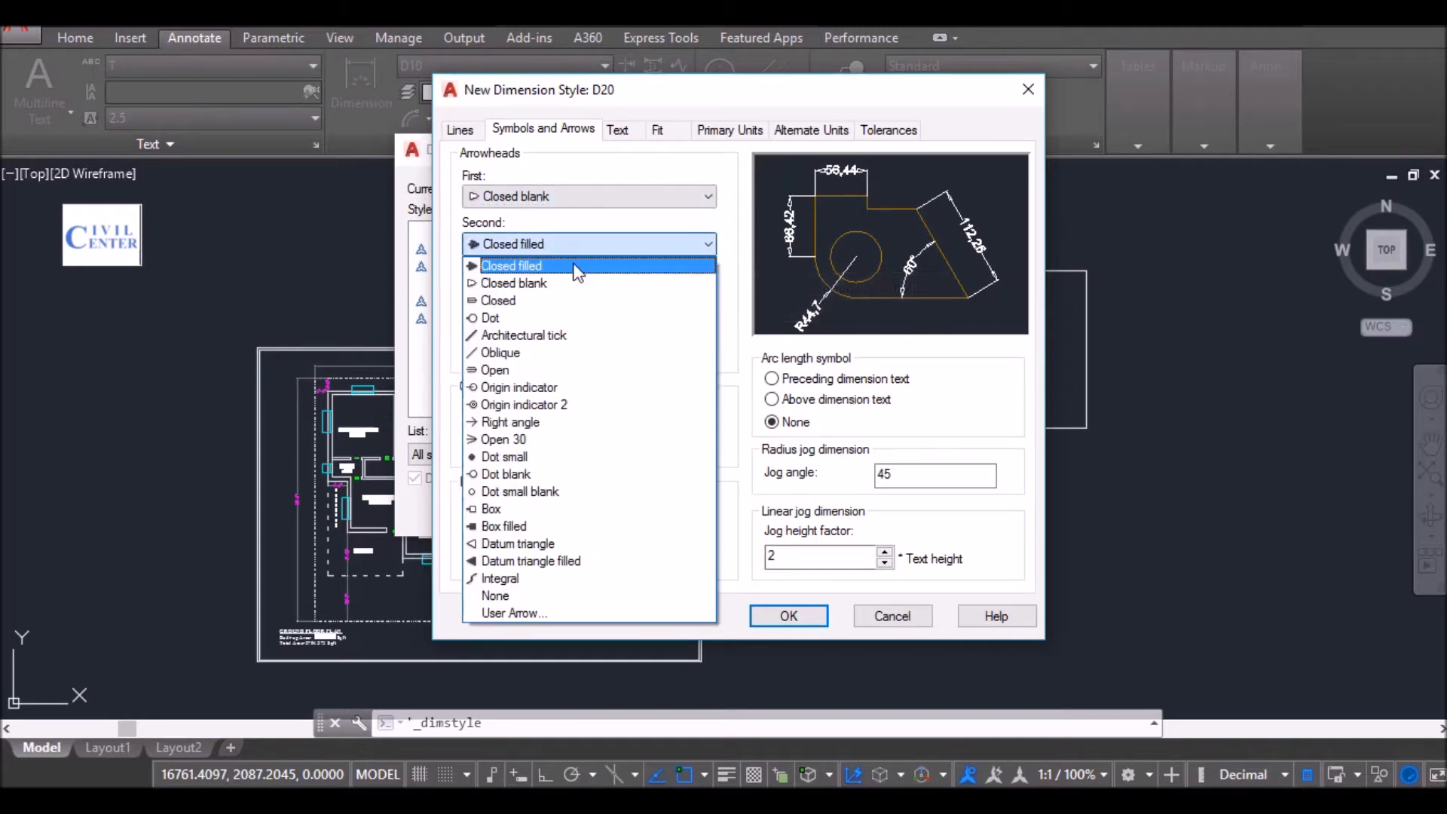
{"action": "left_click", "coordinate": [579, 267]}
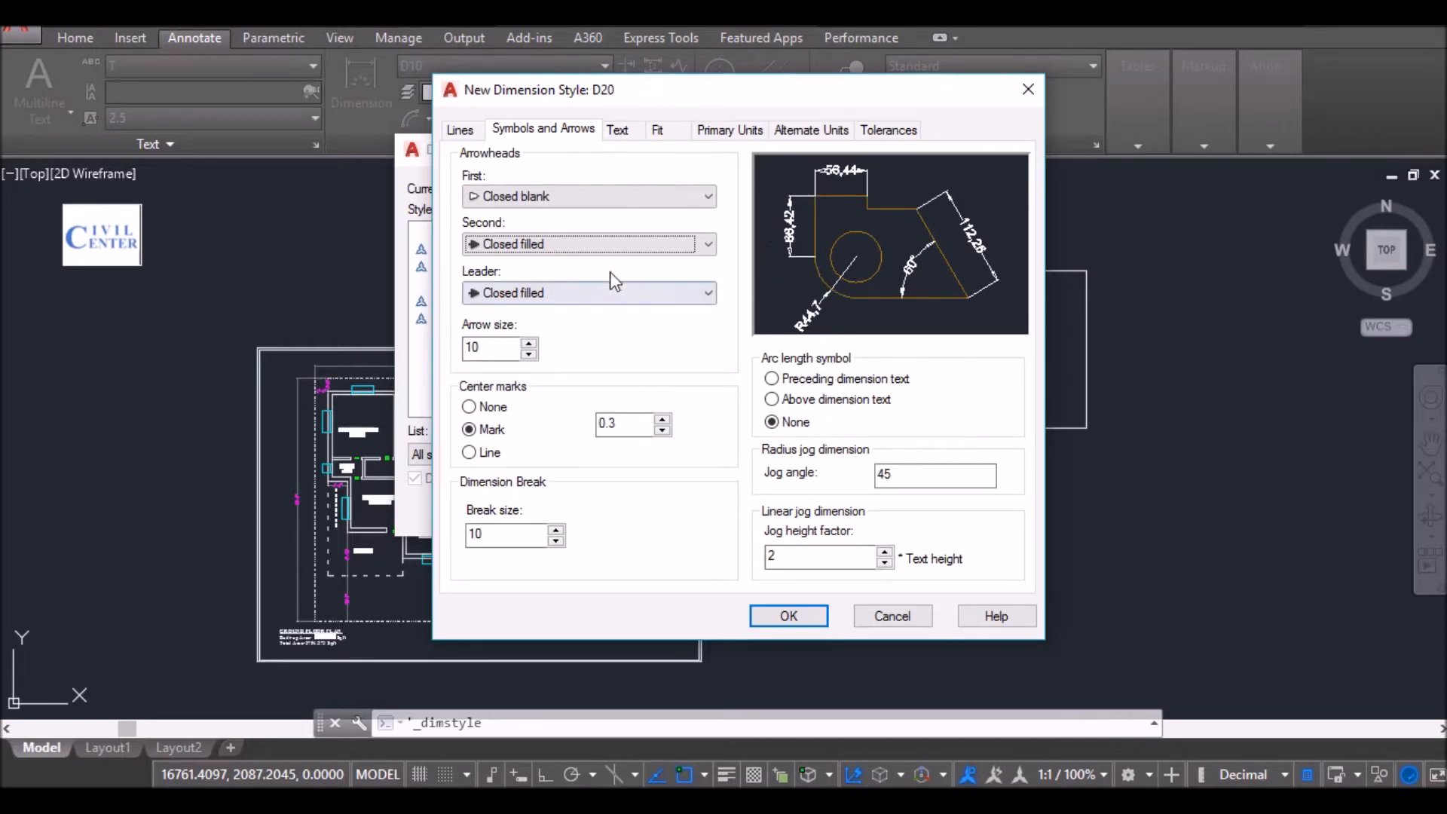
Step: Set both the first and second arrowheads of the D20 style to Closed filled
{"action": "left_click", "coordinate": [601, 194]}
{"action": "left_click", "coordinate": [595, 214]}
{"action": "left_click", "coordinate": [592, 247]}
{"action": "left_click", "coordinate": [586, 265]}
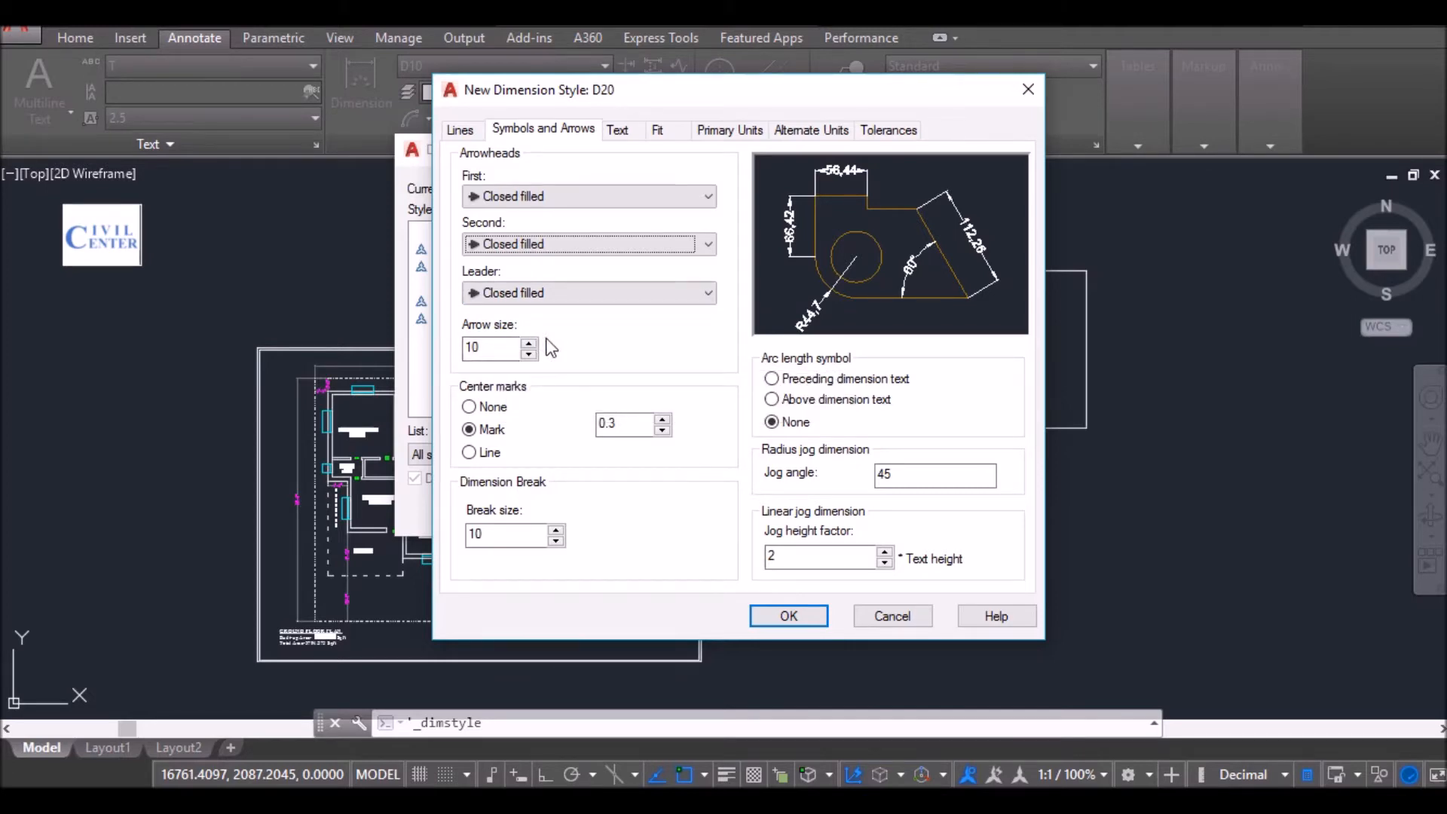
Step: Set the arrow size of the D20 style to 10
{"action": "left_click", "coordinate": [618, 132]}
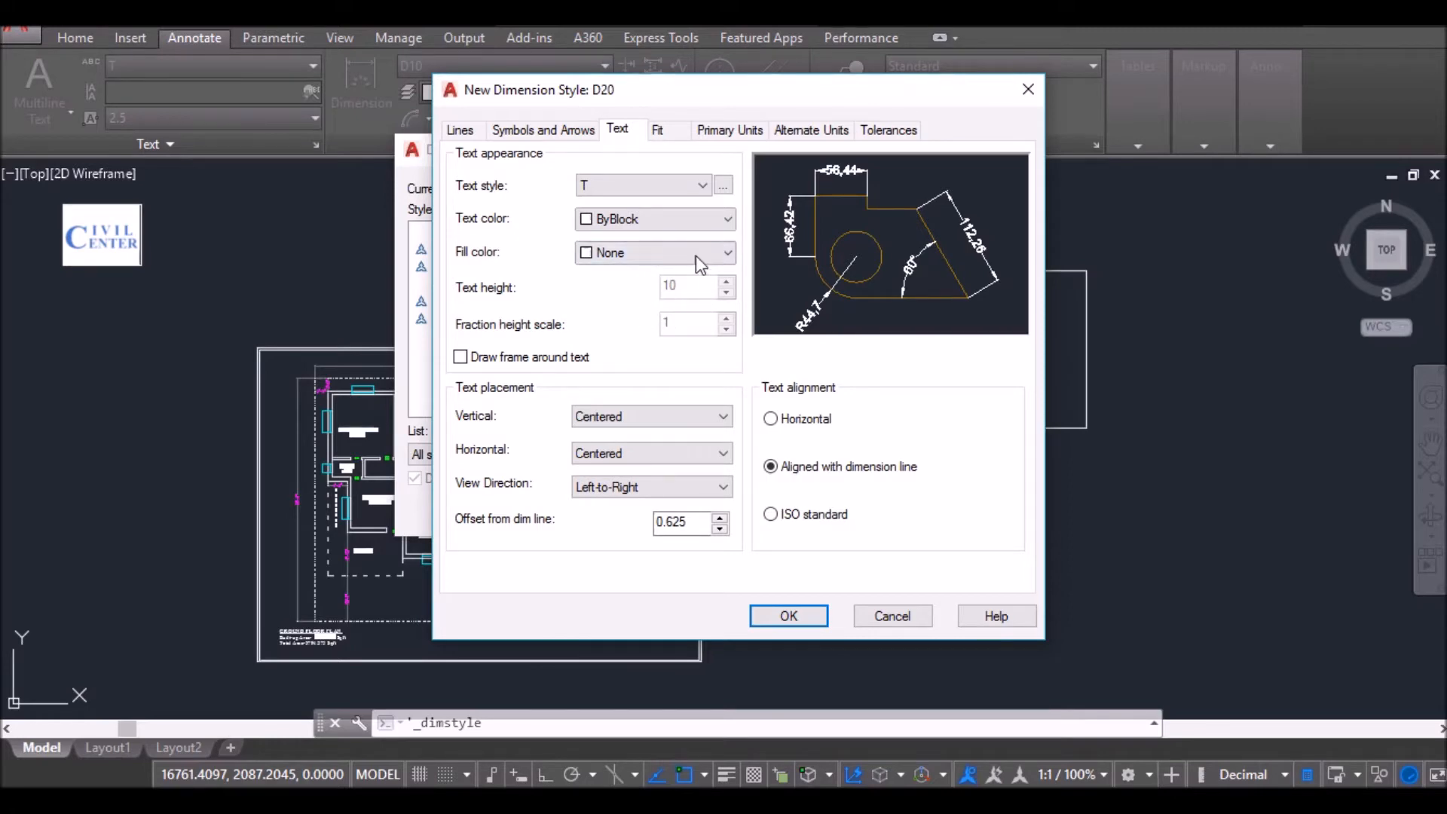
{"action": "left_click", "coordinate": [520, 131]}
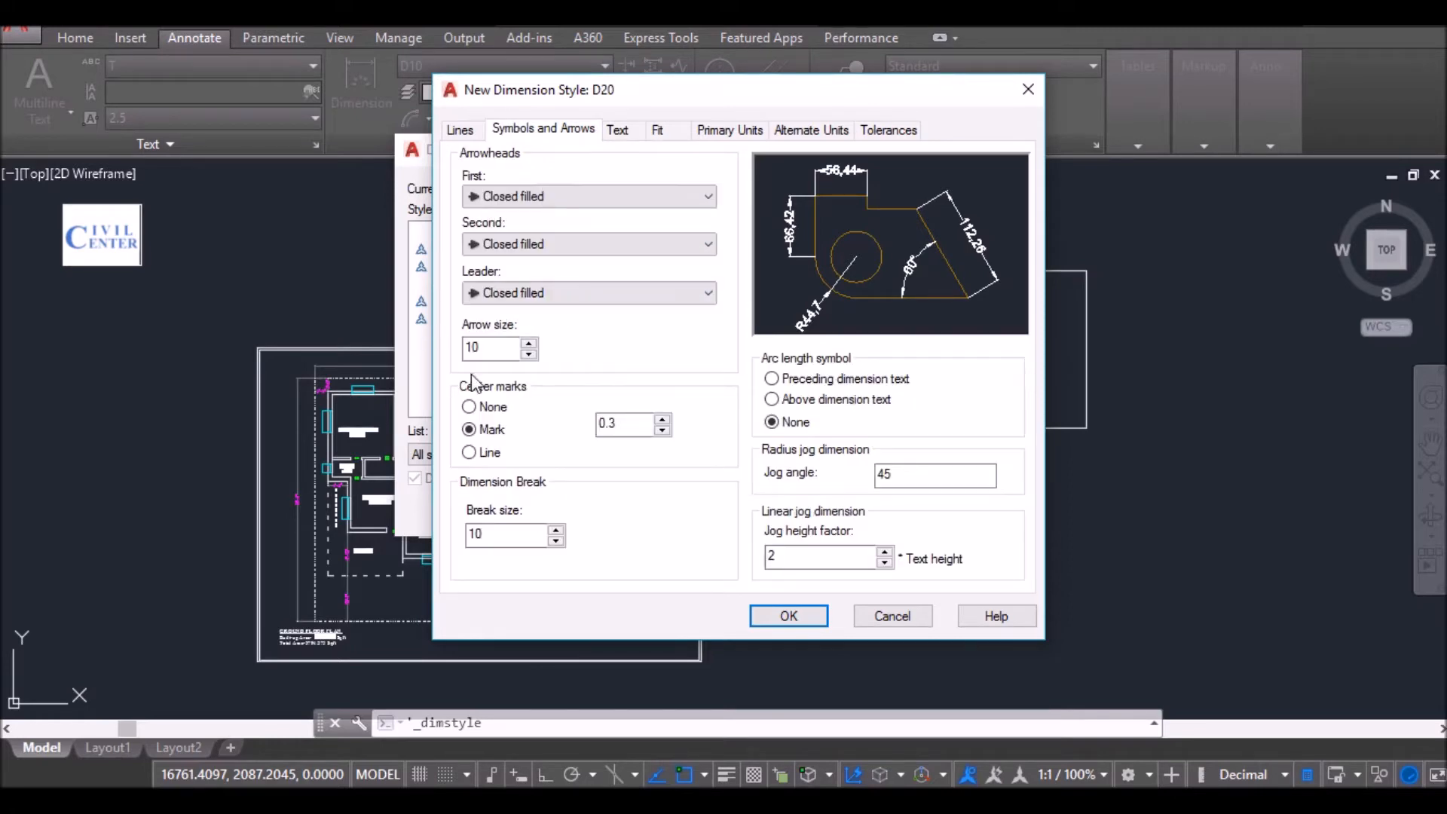
{"action": "left_click", "coordinate": [497, 350]}
{"action": "left_click_drag", "start_coordinate": [512, 356], "coordinate": [447, 349]}
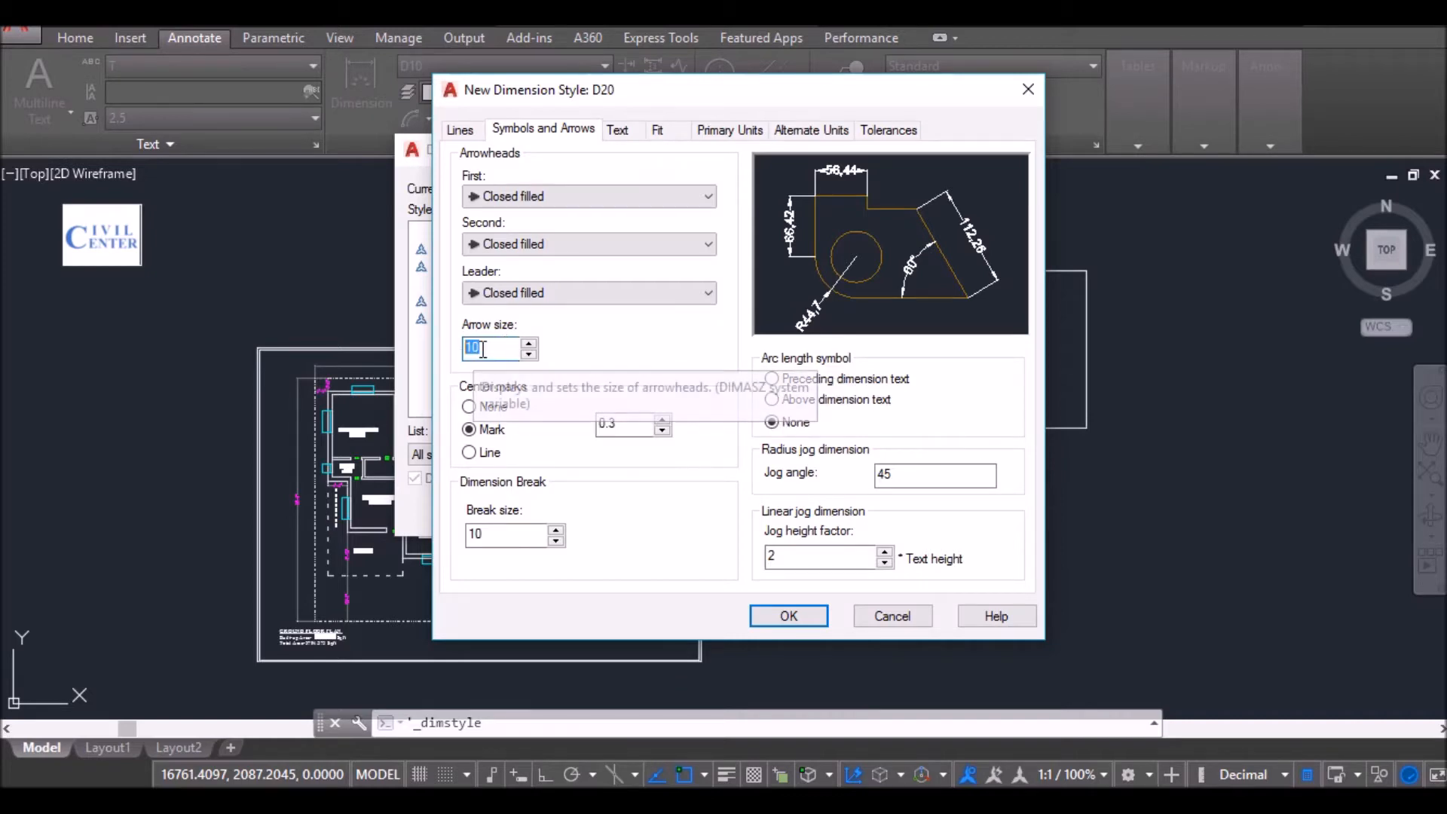
{"action": "type", "text": "16"}
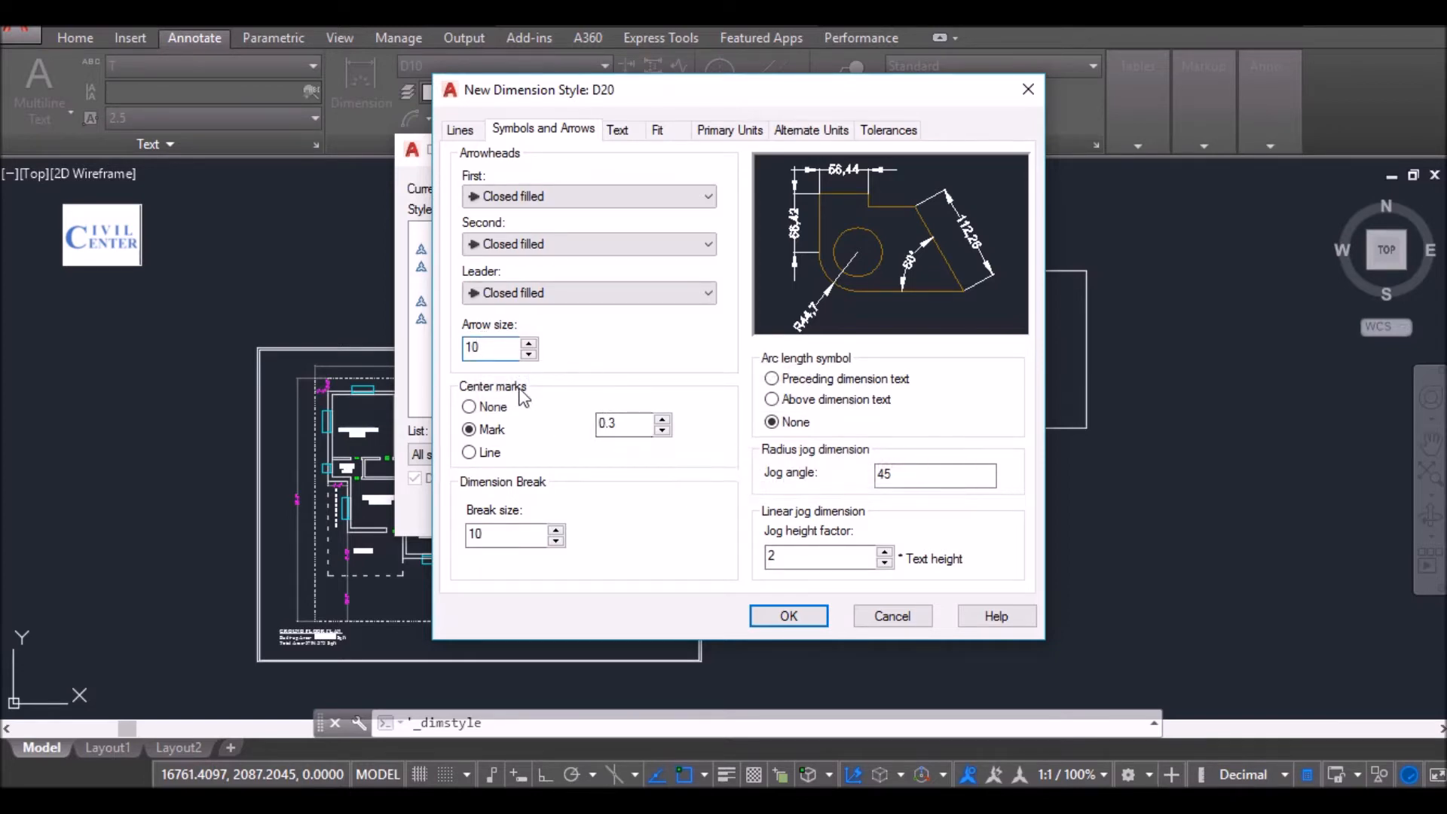
{"action": "left_click", "coordinate": [467, 354]}
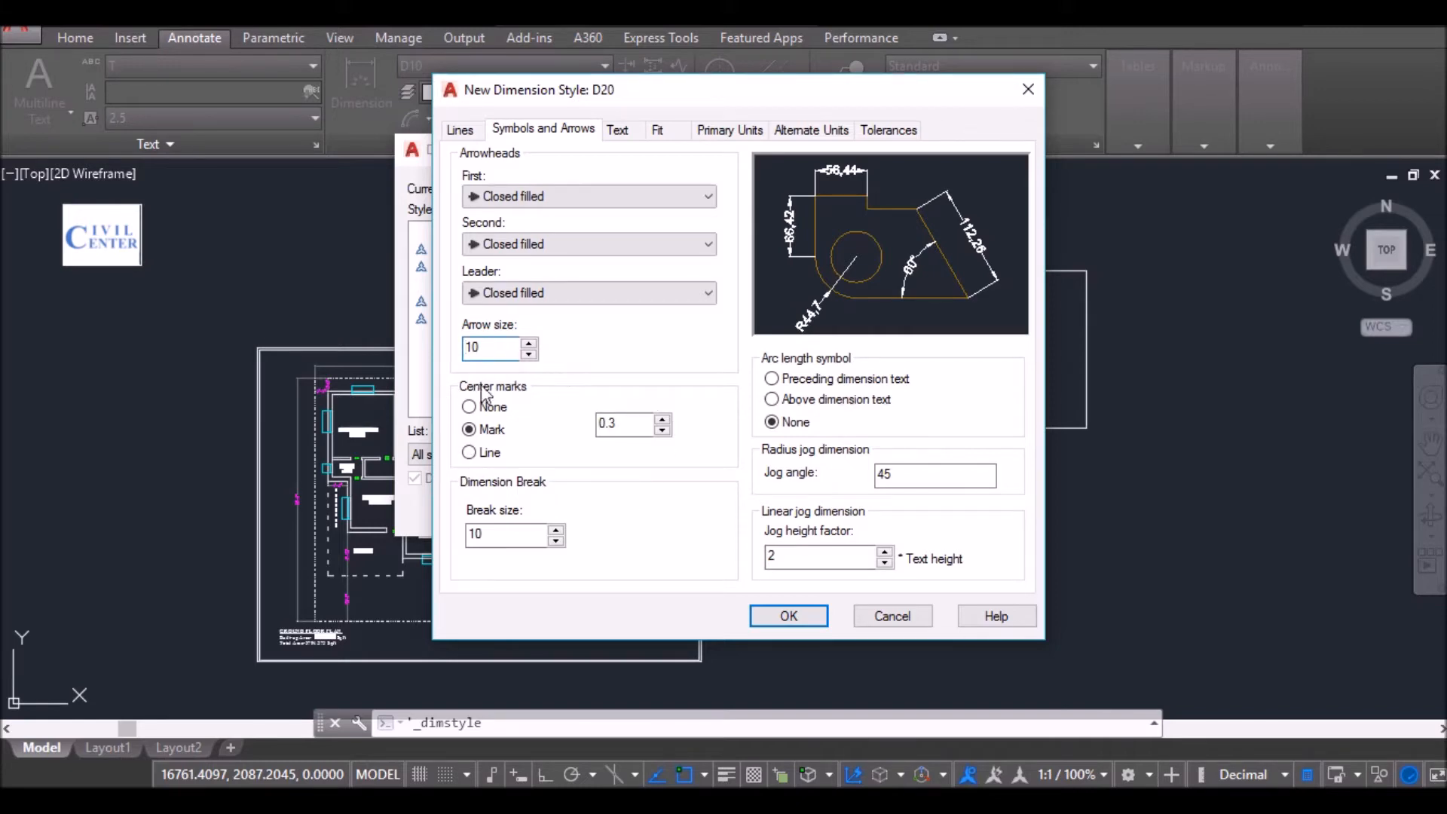
Step: Set the center marks of the D20 style to None and make D20 the current dimension style
{"action": "left_click", "coordinate": [496, 408]}
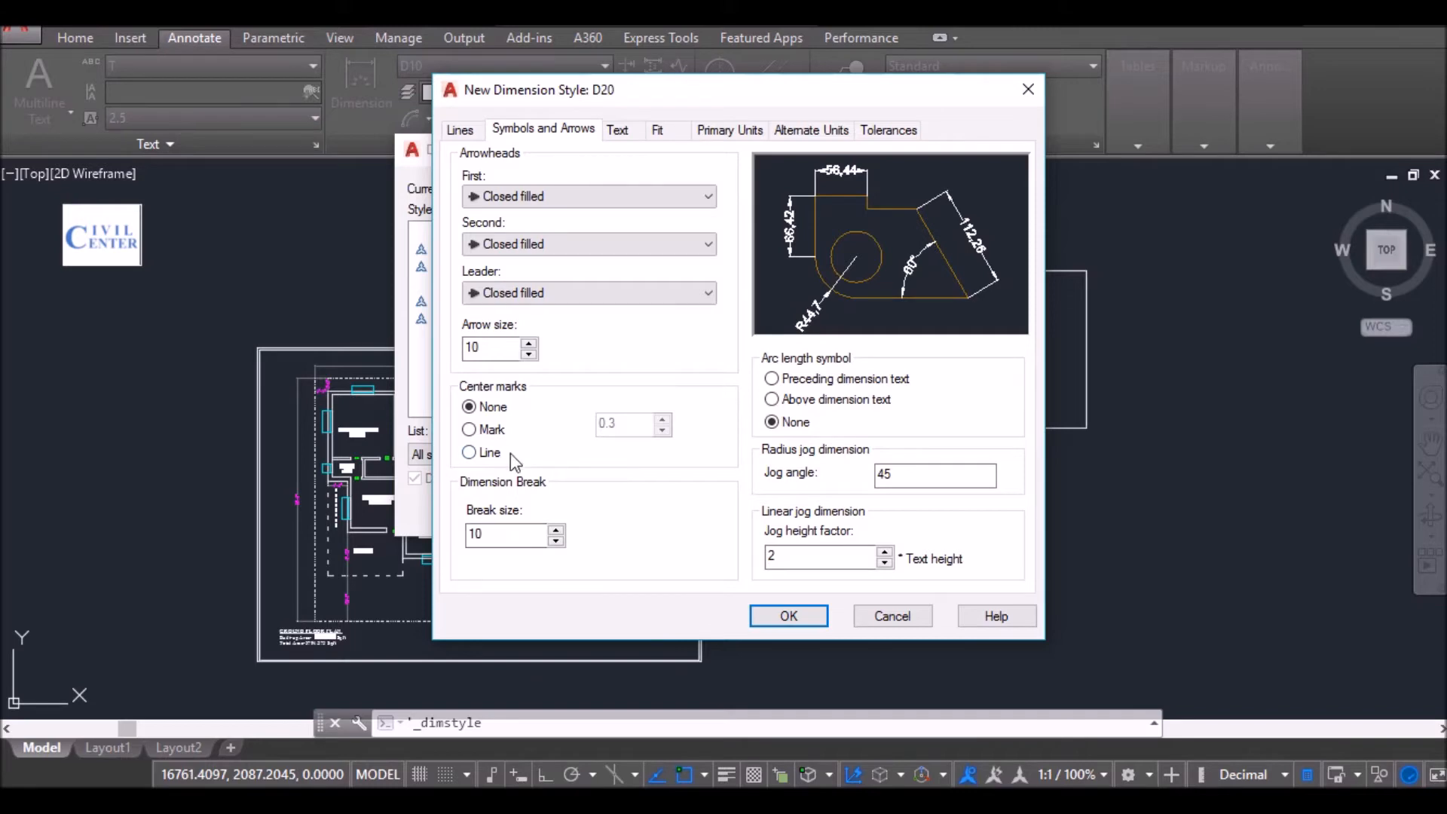
{"action": "left_click", "coordinate": [506, 536]}
{"action": "left_click", "coordinate": [786, 617]}
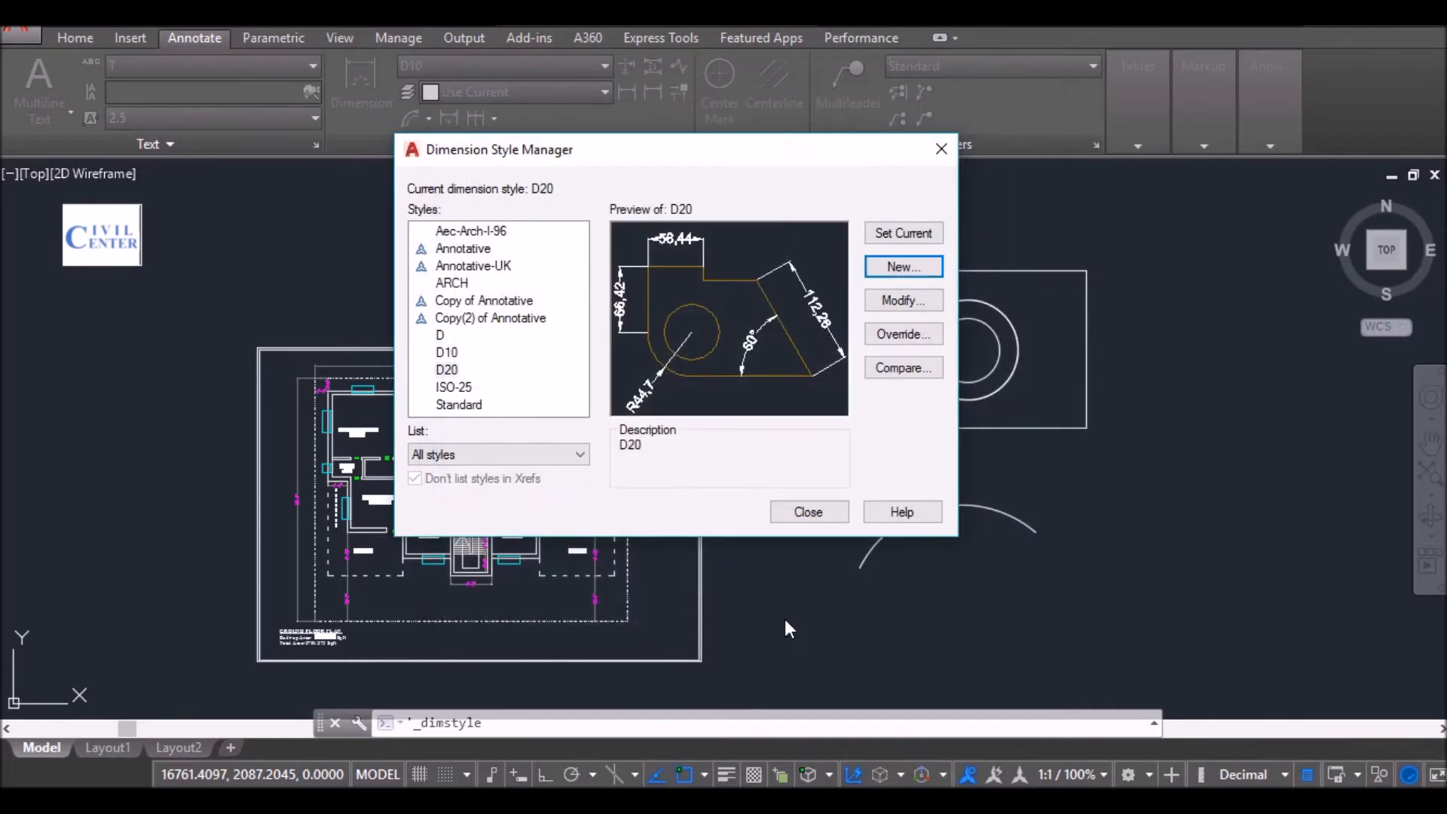
{"action": "left_click", "coordinate": [895, 234]}
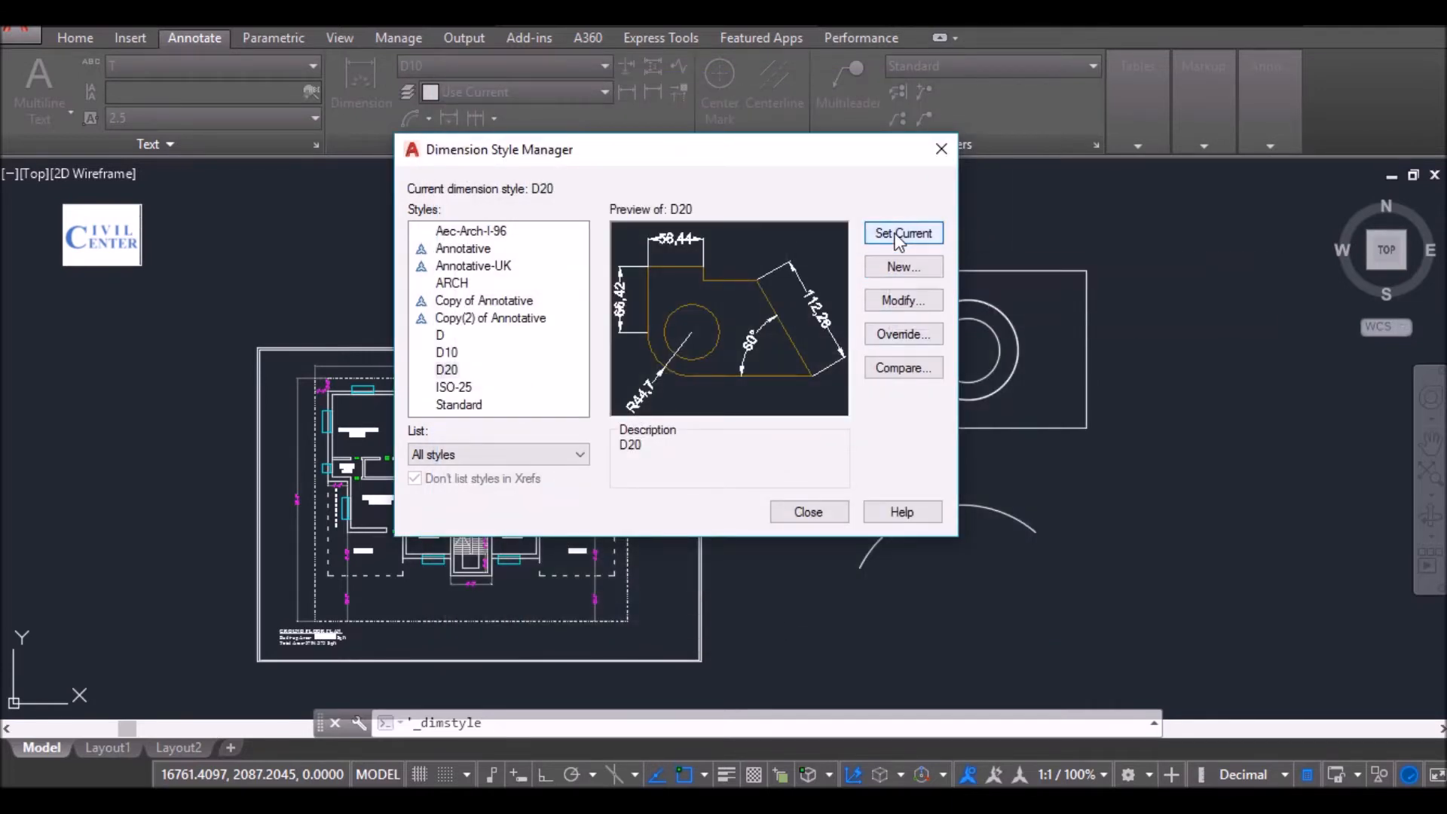
{"action": "left_click", "coordinate": [940, 150]}
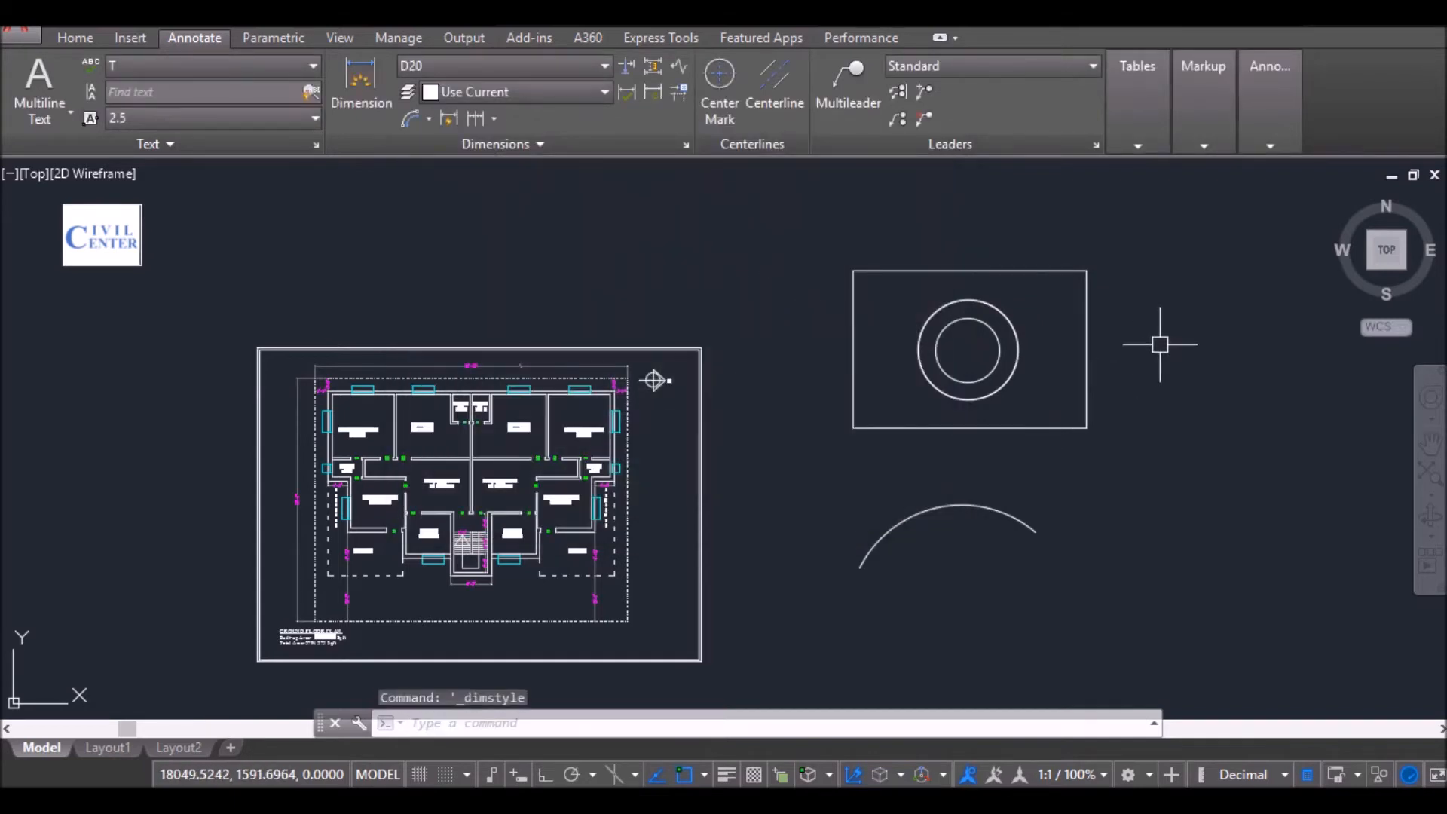
Step: Place a horizontal dimension above the rectangle, from the circles' center to the midpoint of the rectangle's right edge
{"action": "middle_click_drag", "start_coordinate": [1192, 347], "coordinate": [704, 431]}
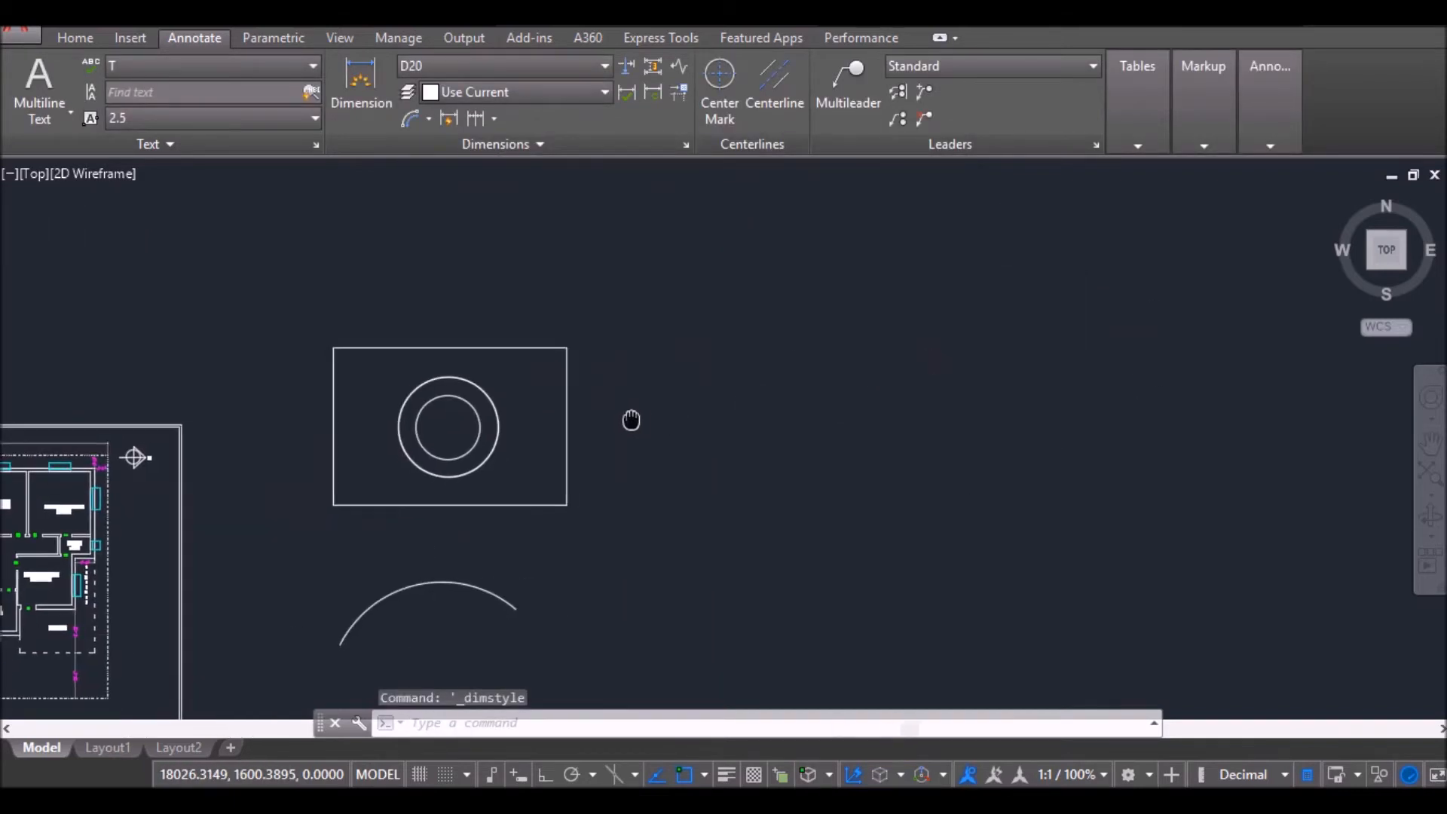
{"action": "scroll", "coordinate": [456, 413], "scroll_direction": "up", "scroll_amount": 2}
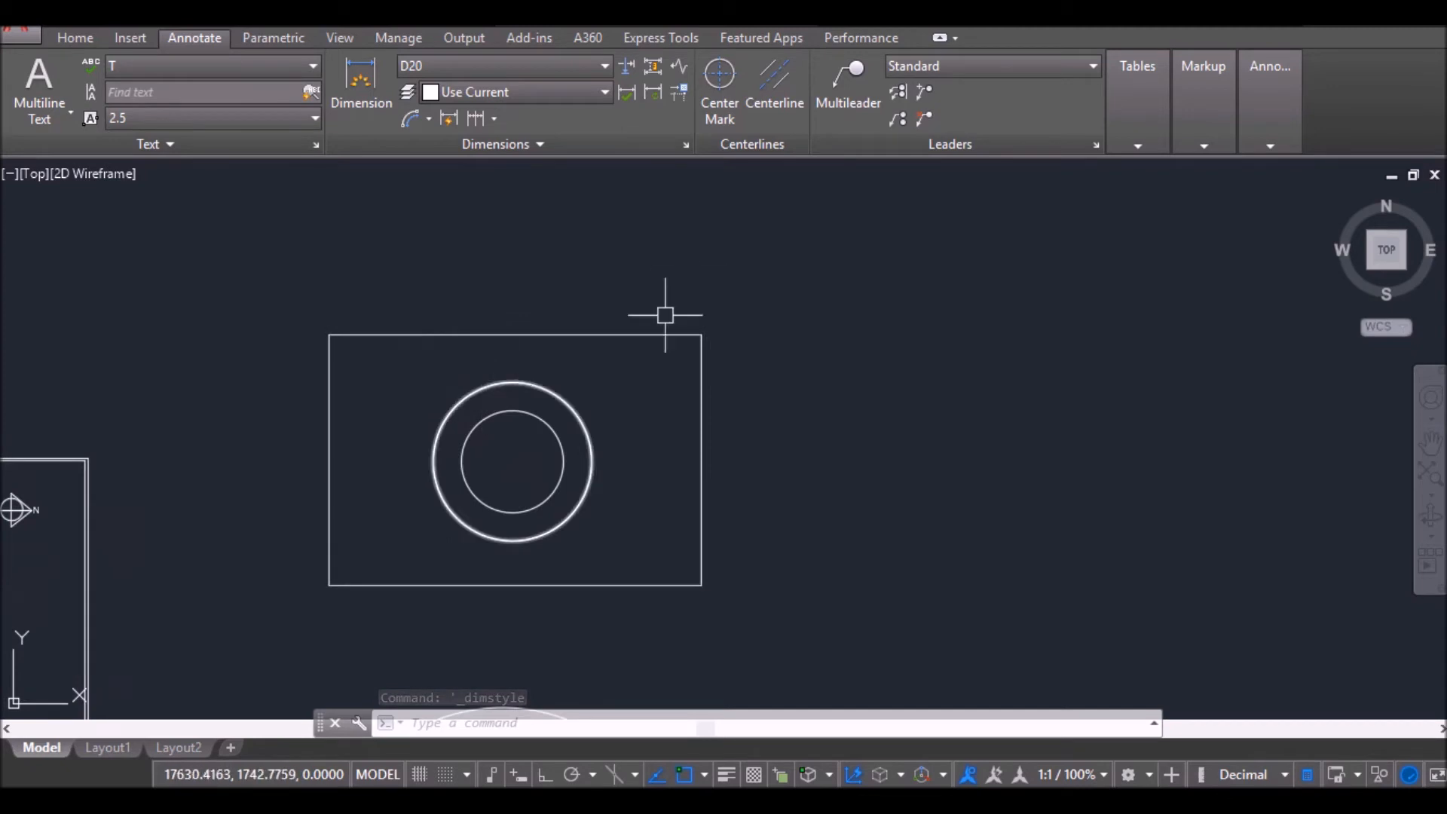
{"action": "left_click", "coordinate": [362, 83]}
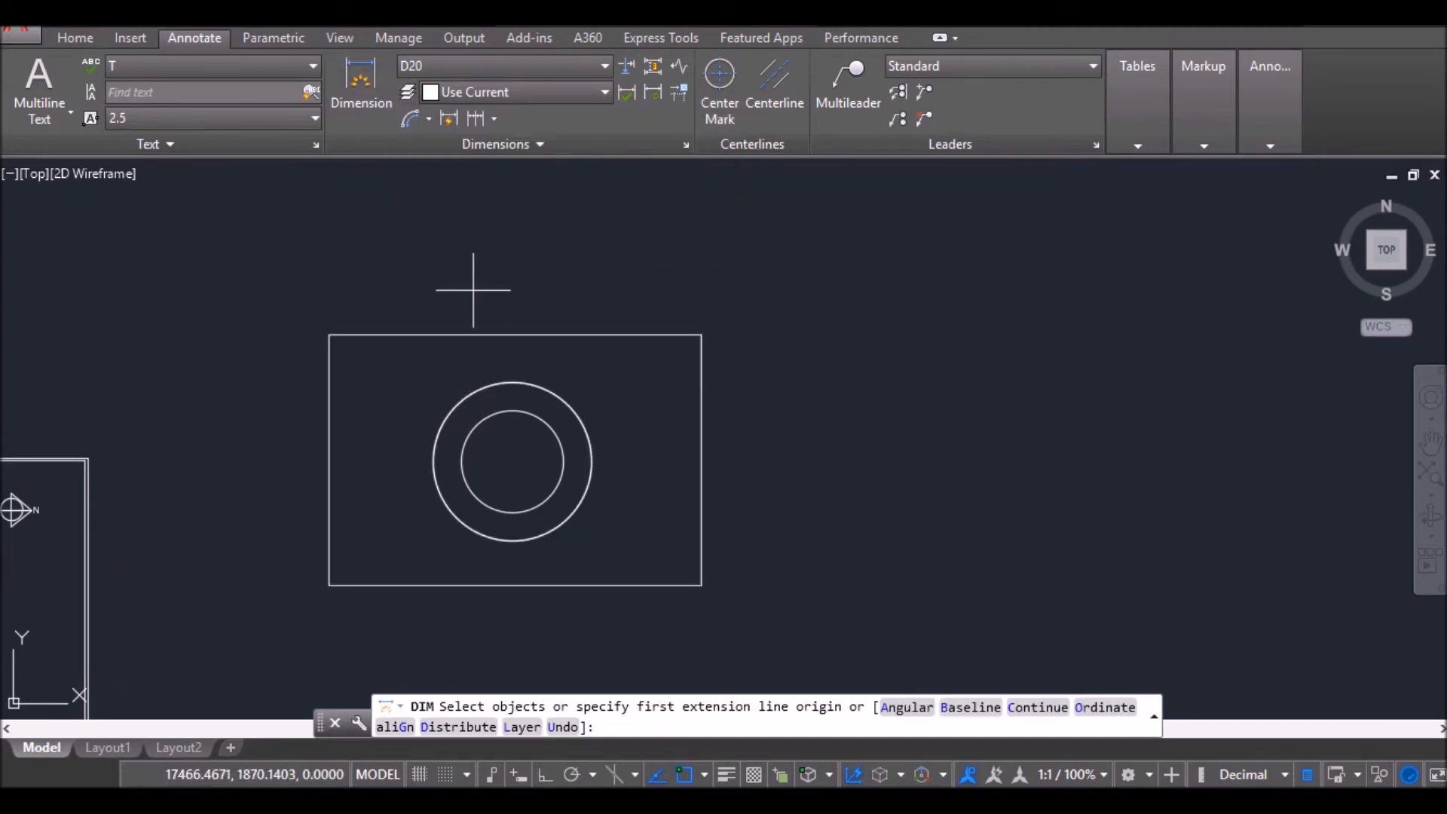
{"action": "left_click", "coordinate": [512, 461]}
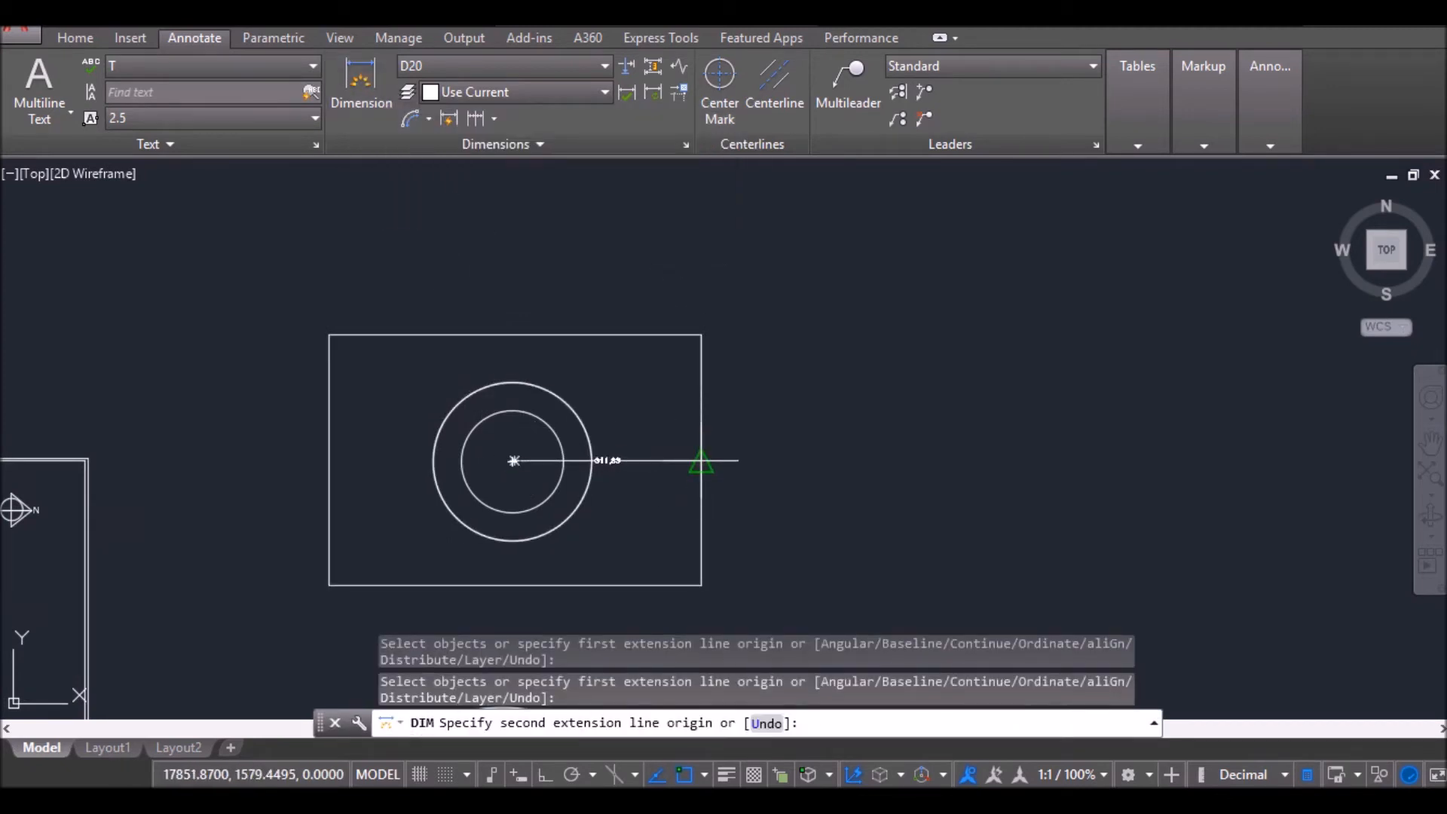
{"action": "left_click", "coordinate": [701, 461]}
{"action": "left_click", "coordinate": [697, 263]}
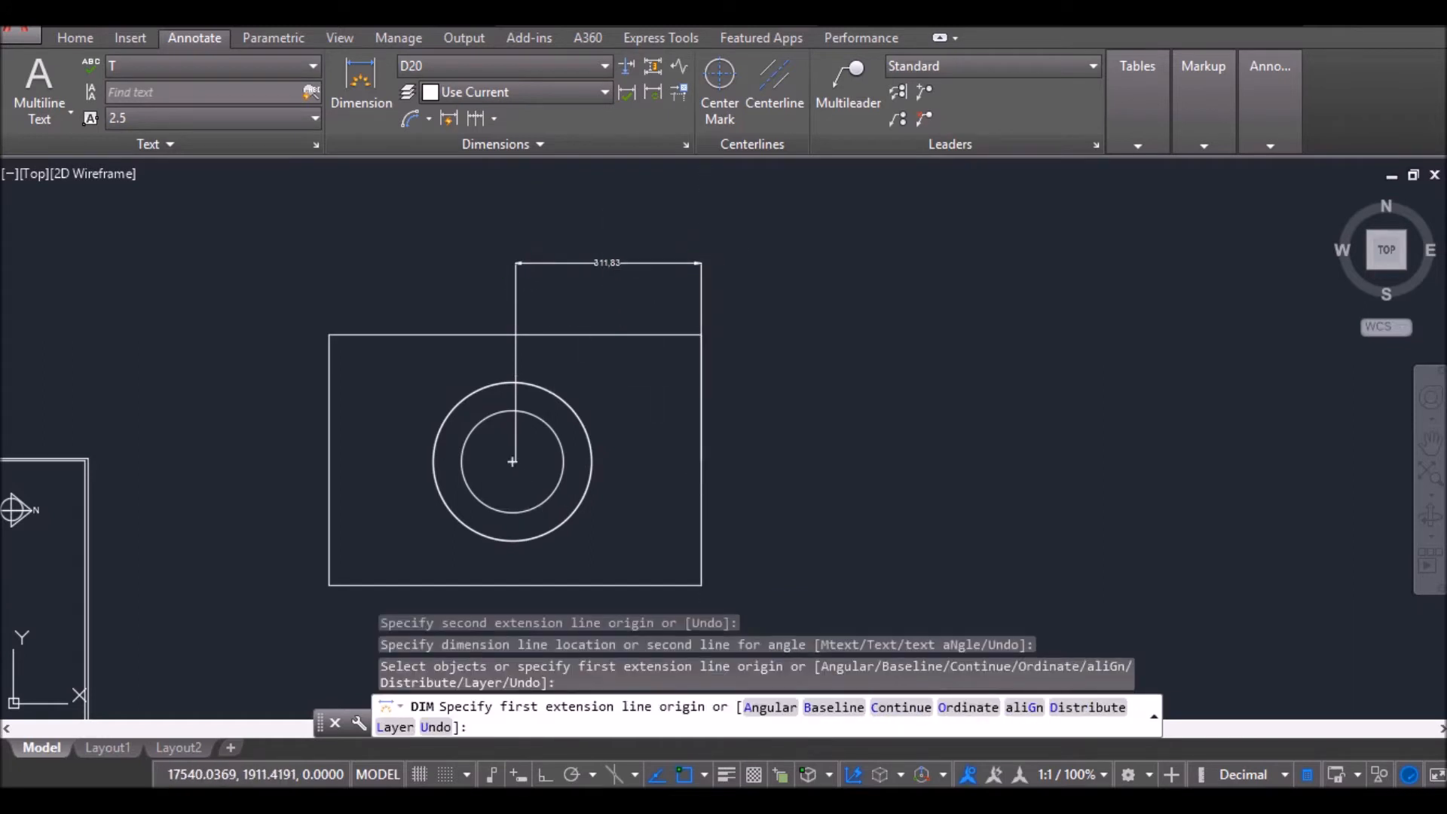
{"action": "type", "text": "c"}
{"action": "key", "text": "Return"}
{"action": "key", "text": "Escape"}
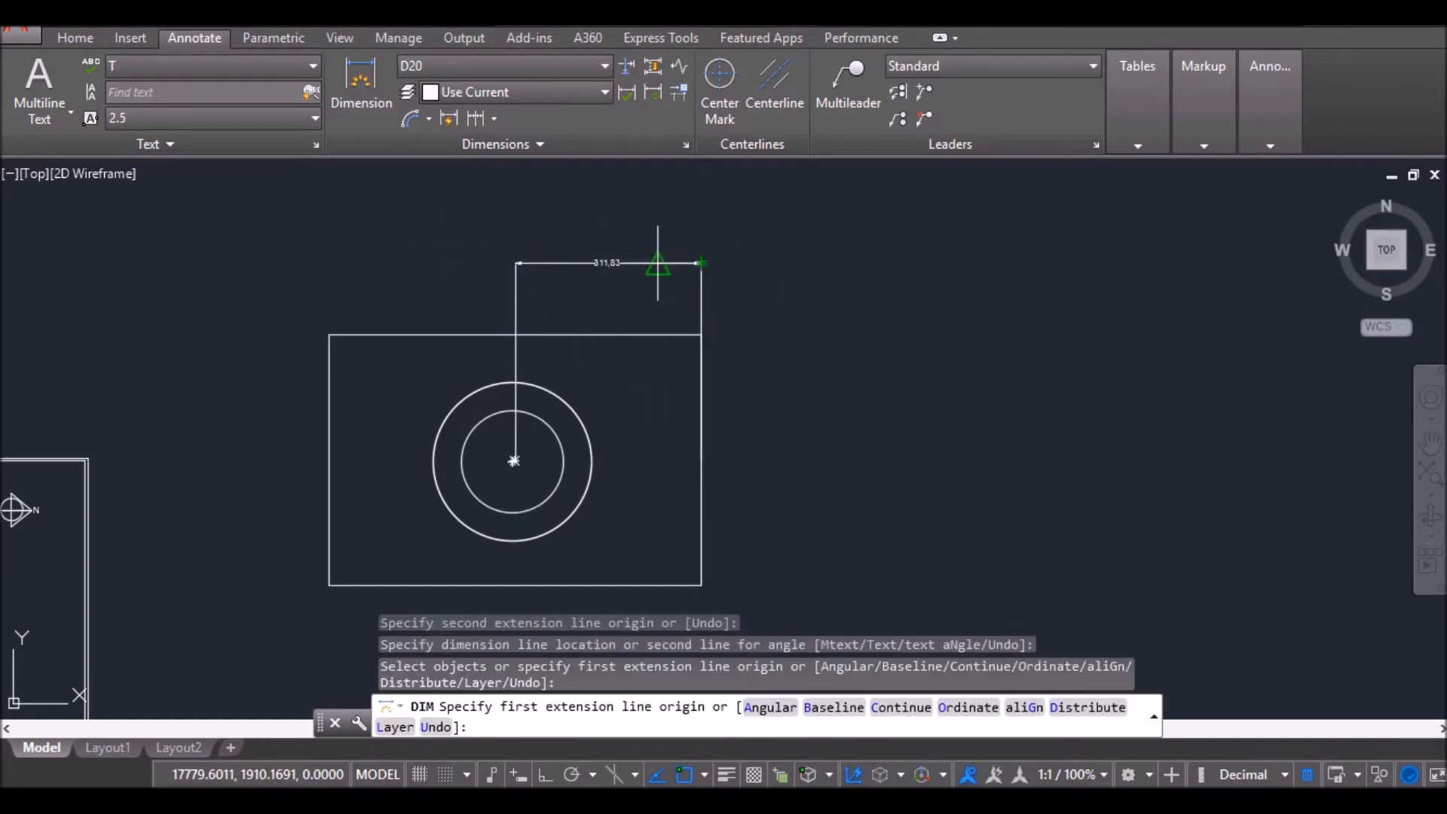
{"action": "scroll", "coordinate": [653, 266], "scroll_direction": "up", "scroll_amount": 4}
{"action": "scroll", "coordinate": [648, 264], "scroll_direction": "down", "scroll_amount": 8}
{"action": "scroll", "coordinate": [625, 260], "scroll_direction": "up", "scroll_amount": 6}
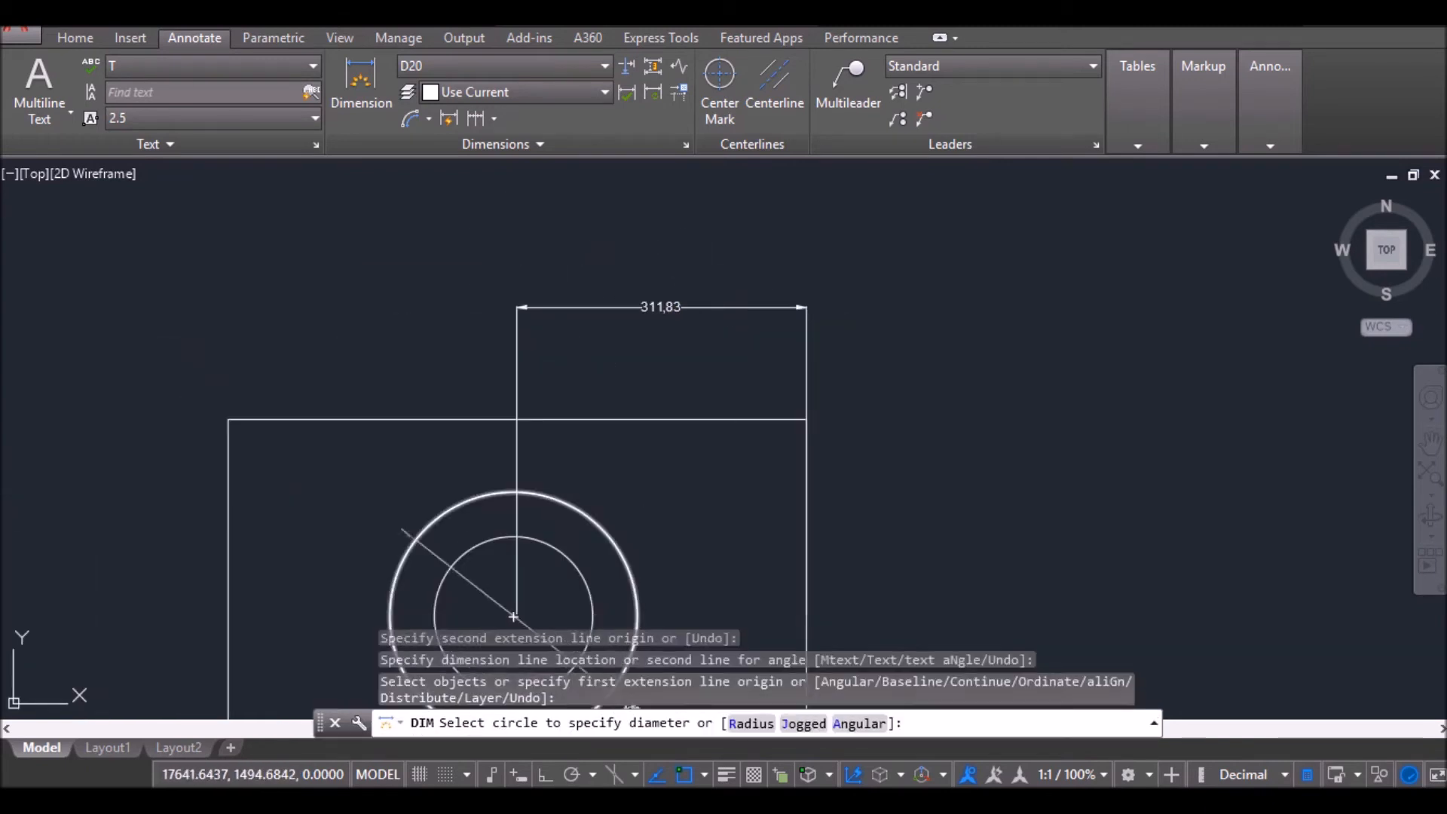
{"action": "key", "text": "Escape"}
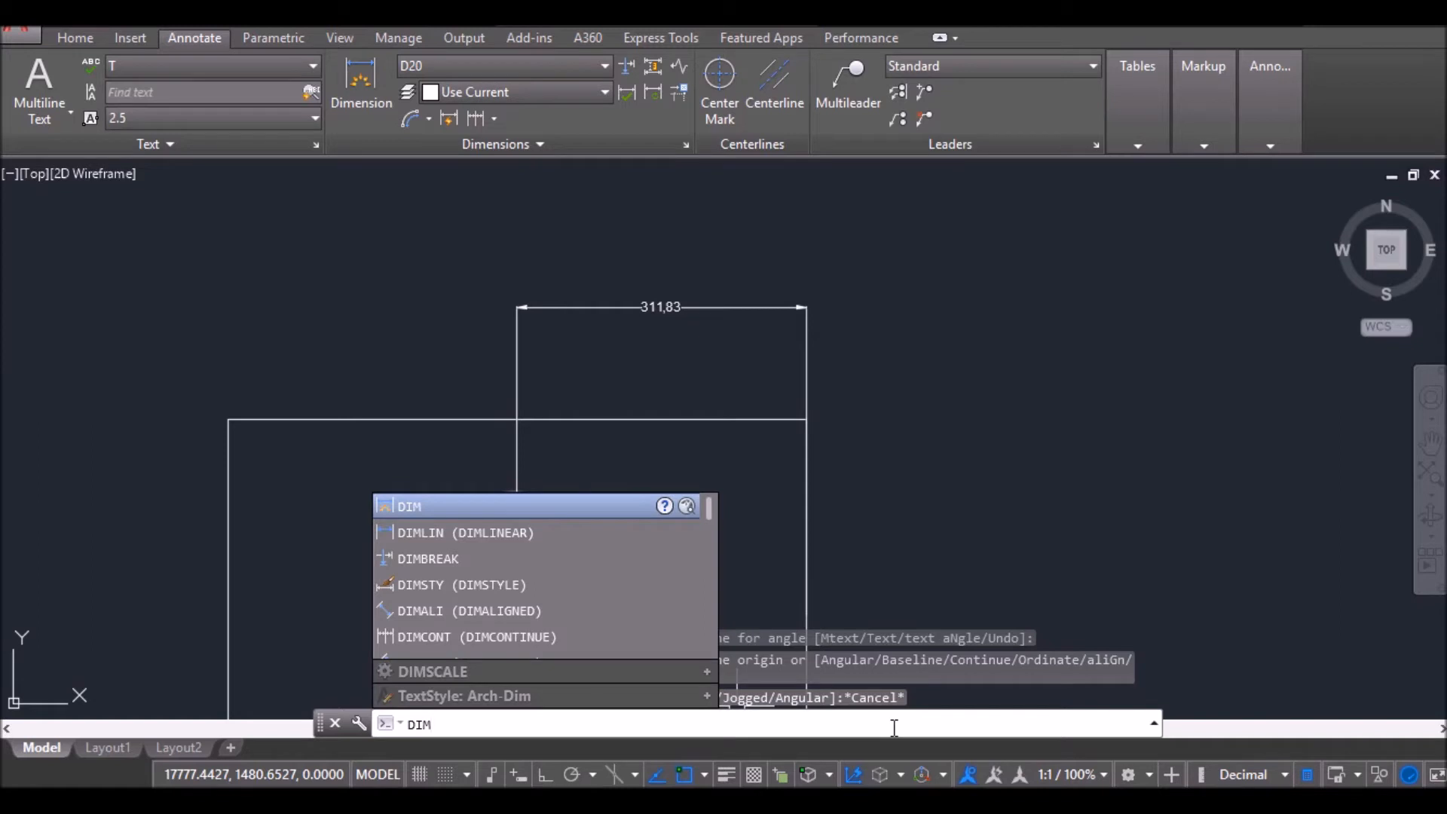
Step: Apply an automatic dimension break (DIMBREAK) to the horizontal dimension where it crosses the rectangle and circles
{"action": "left_click", "coordinate": [532, 557]}
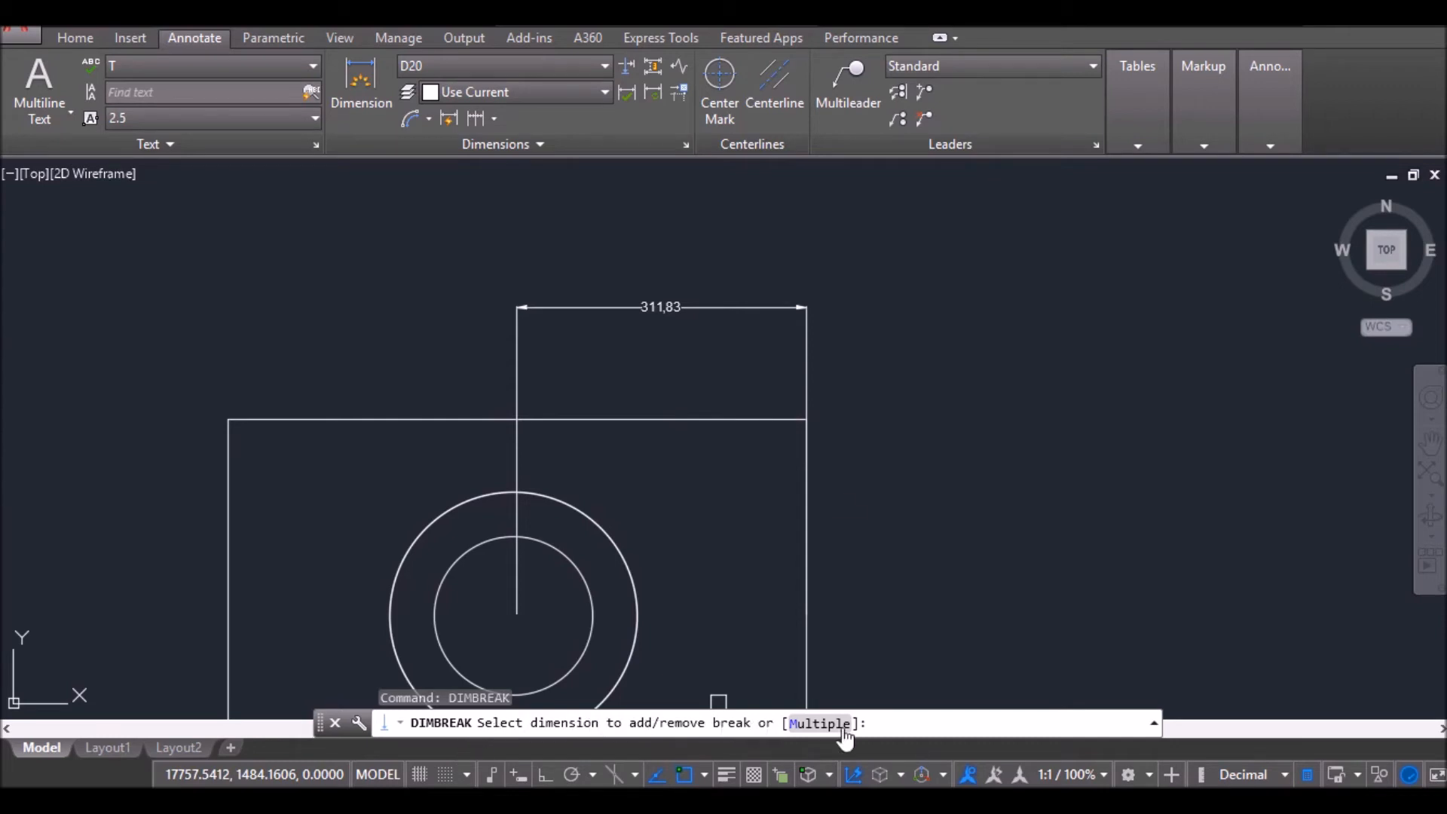
{"action": "left_click", "coordinate": [723, 308]}
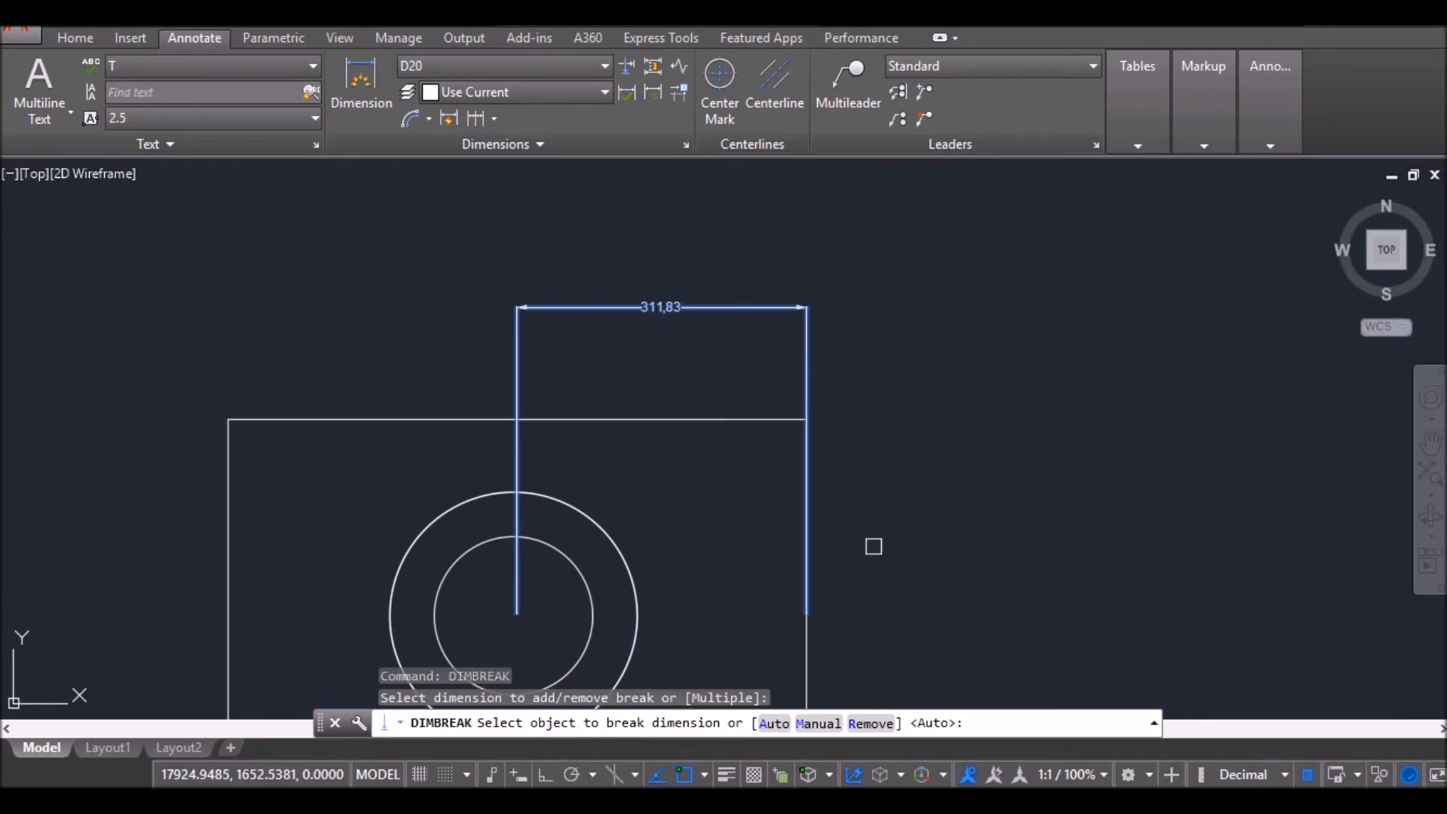
{"action": "key", "text": "Return"}
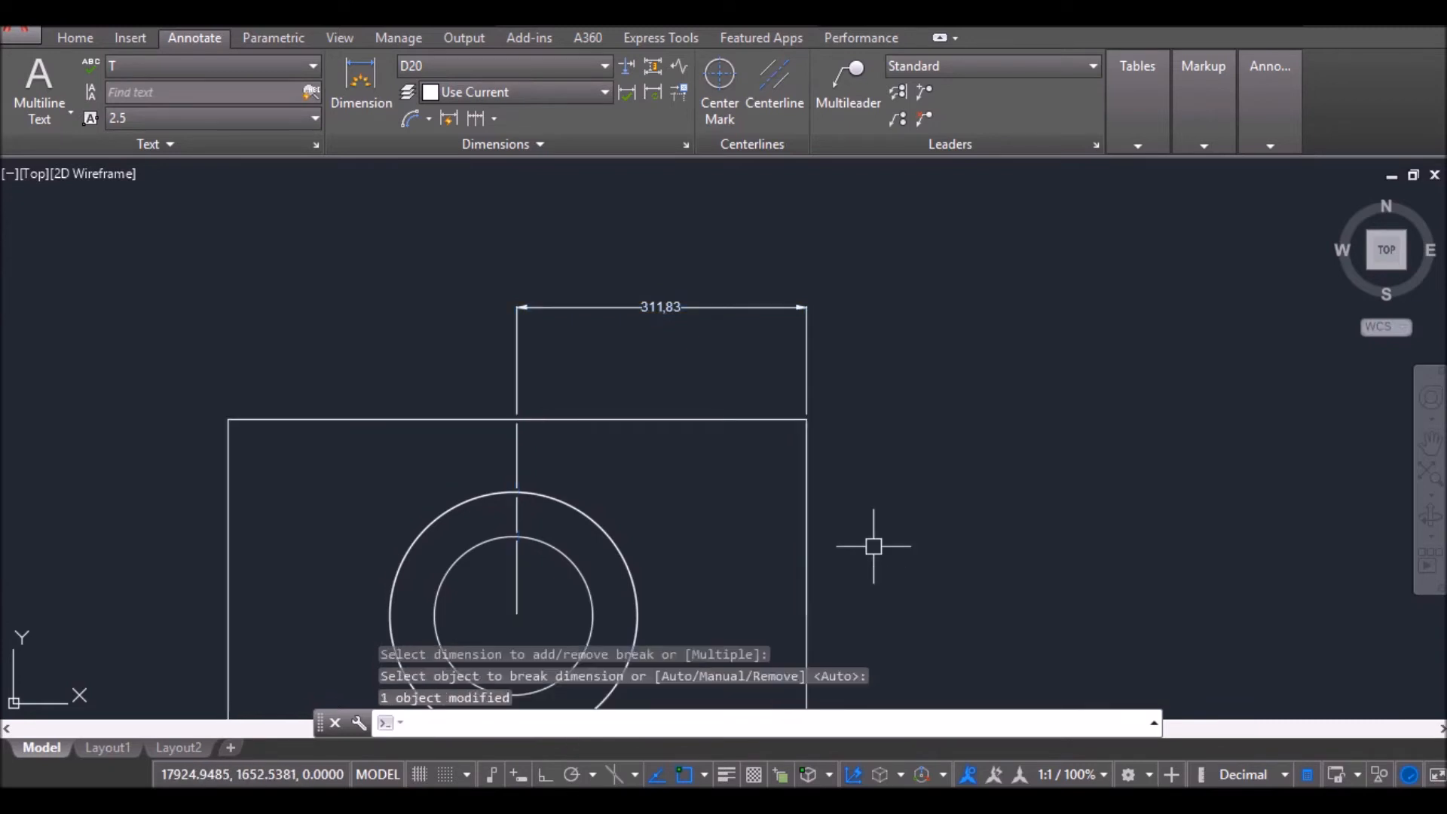
{"action": "scroll", "coordinate": [829, 409], "scroll_direction": "up", "scroll_amount": 5}
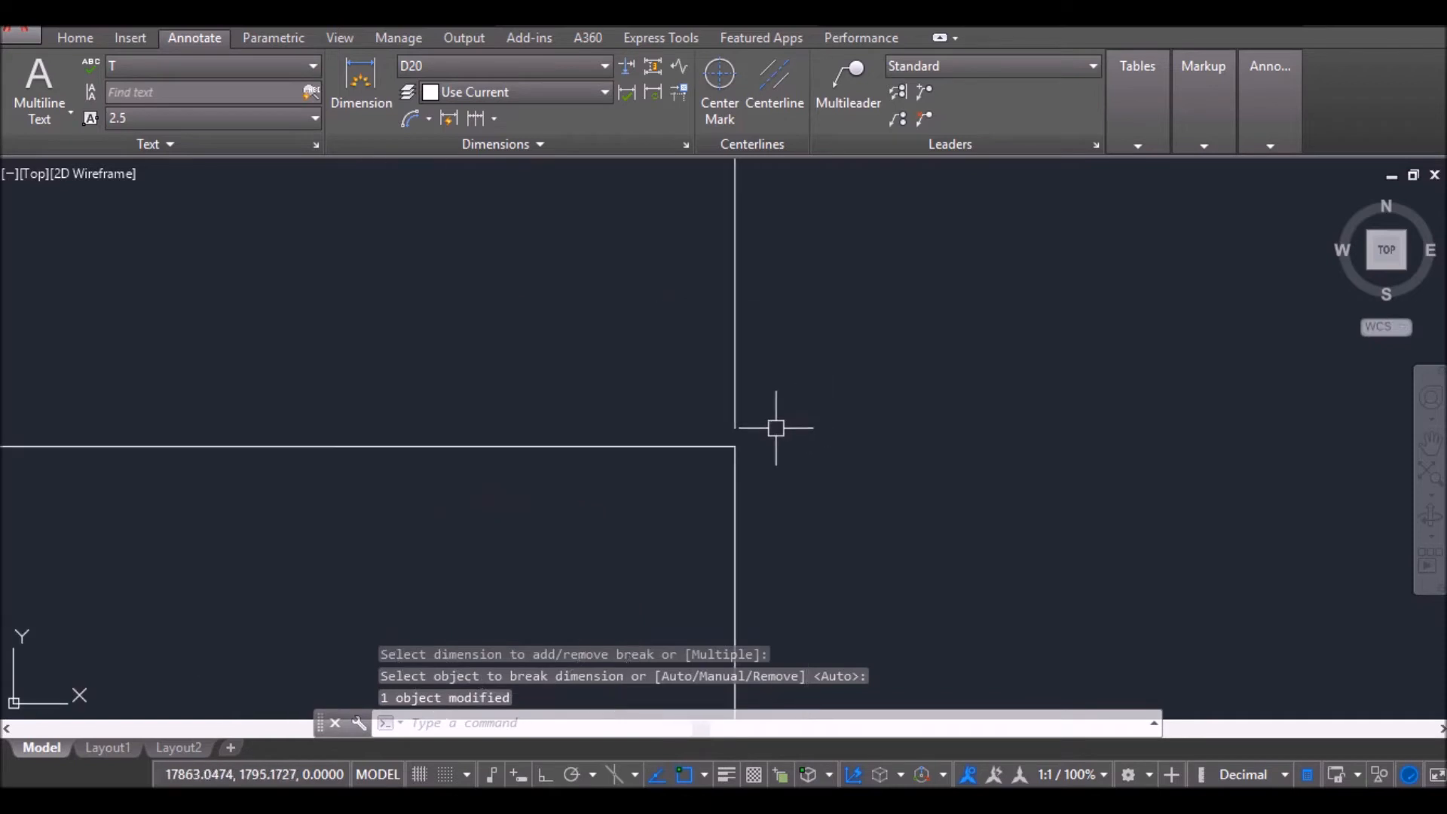
Step: Examine the gaps in the horizontal dimension's extension lines where they cross the rectangle and circles
{"action": "scroll", "coordinate": [776, 428], "scroll_direction": "up", "scroll_amount": 1}
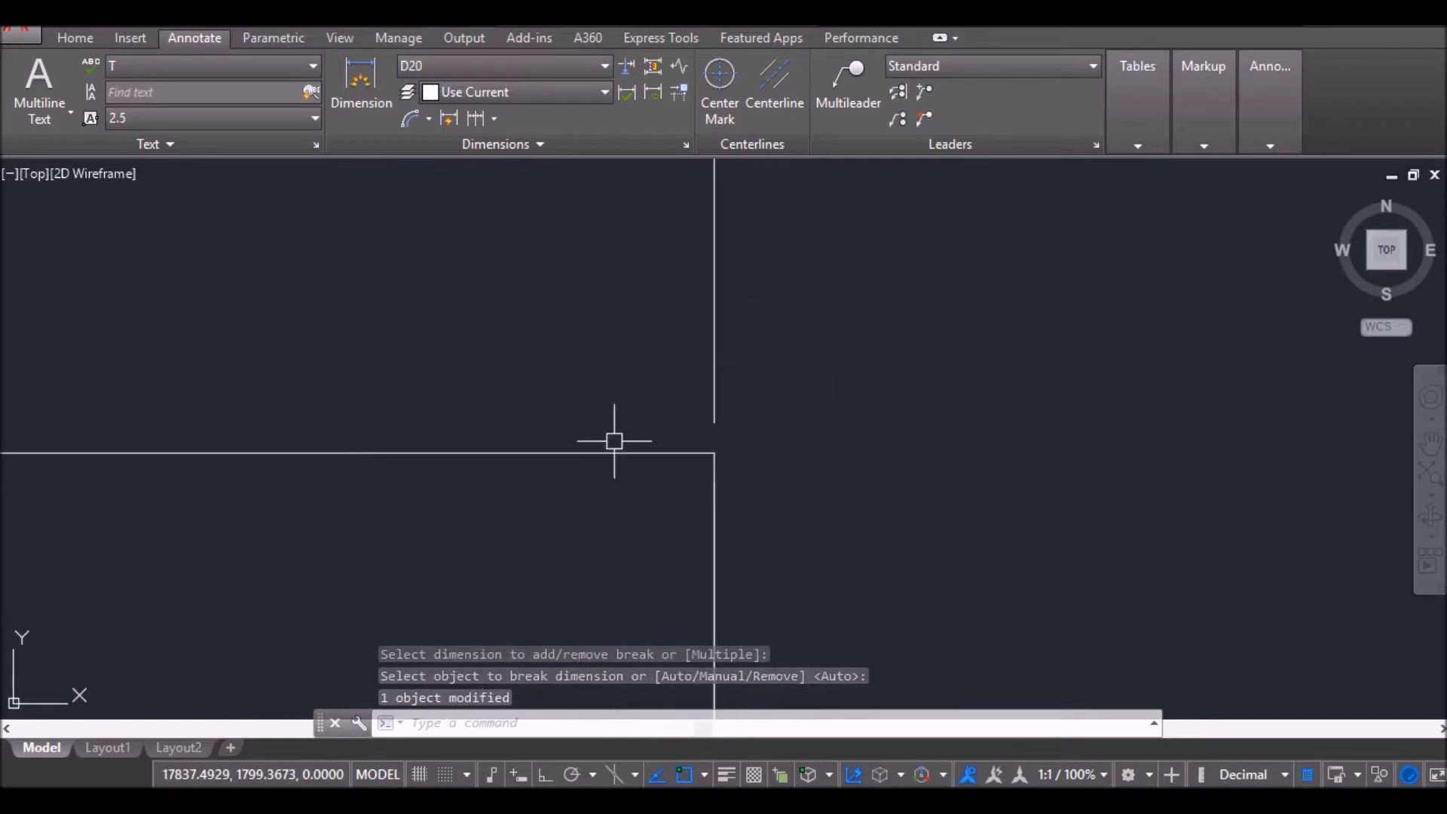
{"action": "scroll", "coordinate": [512, 498], "scroll_direction": "down", "scroll_amount": 5}
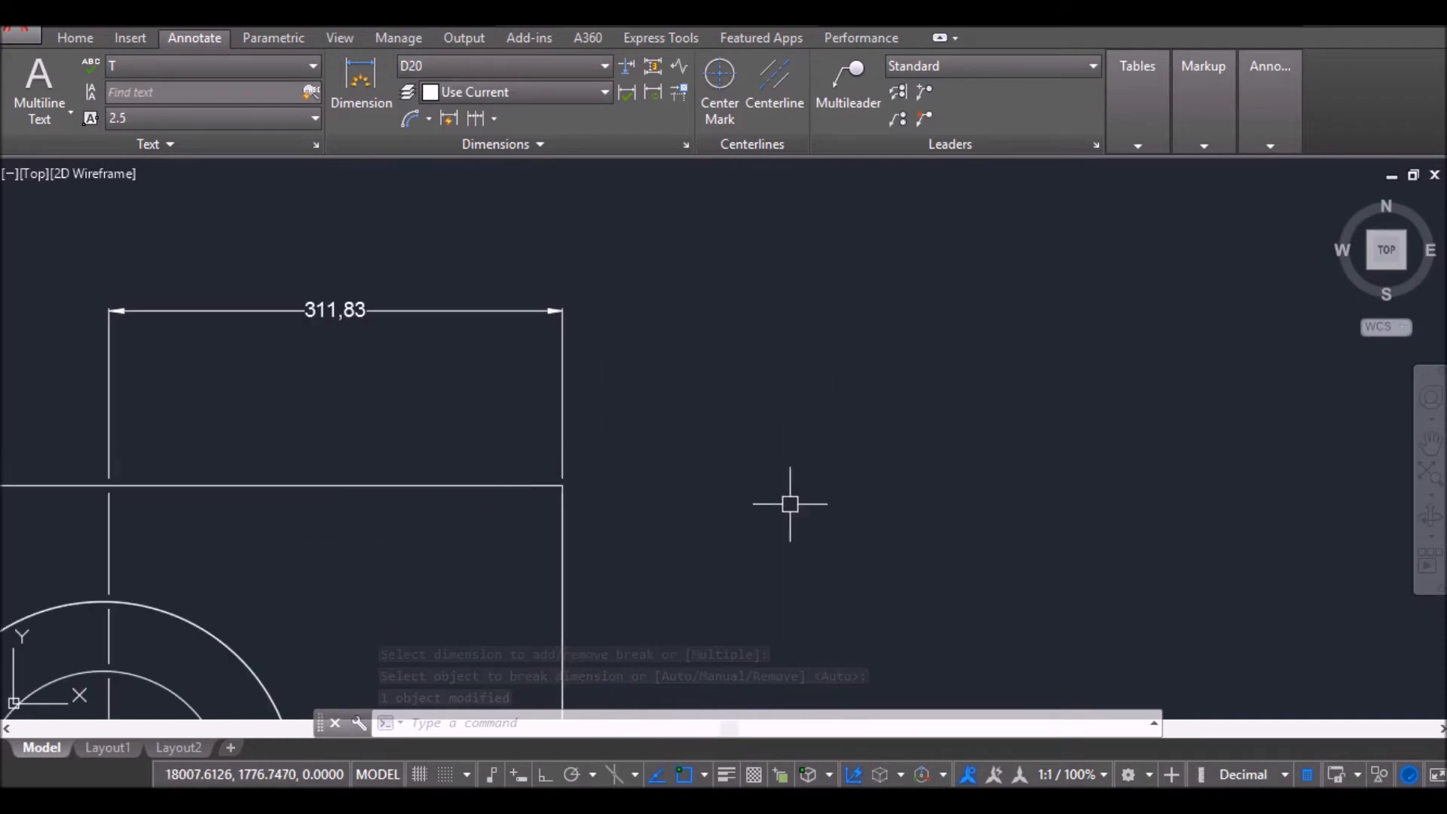
{"action": "middle_click_drag", "start_coordinate": [424, 540], "coordinate": [555, 517]}
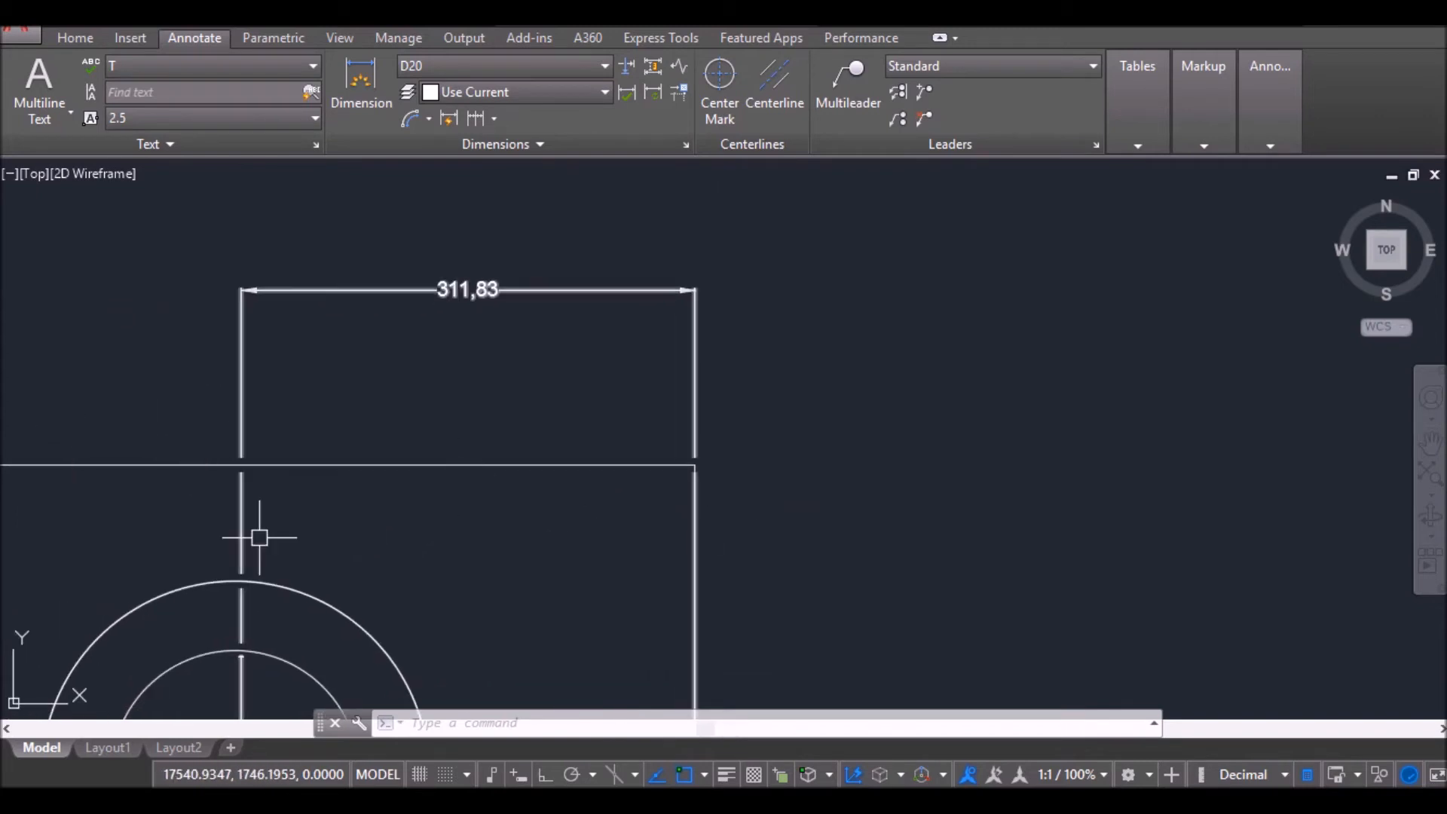
{"action": "scroll", "coordinate": [375, 517], "scroll_direction": "down", "scroll_amount": 2}
{"action": "scroll", "coordinate": [375, 517], "scroll_direction": "down", "scroll_amount": 2}
{"action": "scroll", "coordinate": [349, 523], "scroll_direction": "up", "scroll_amount": 4}
{"action": "middle_click_drag", "start_coordinate": [336, 508], "coordinate": [417, 457]}
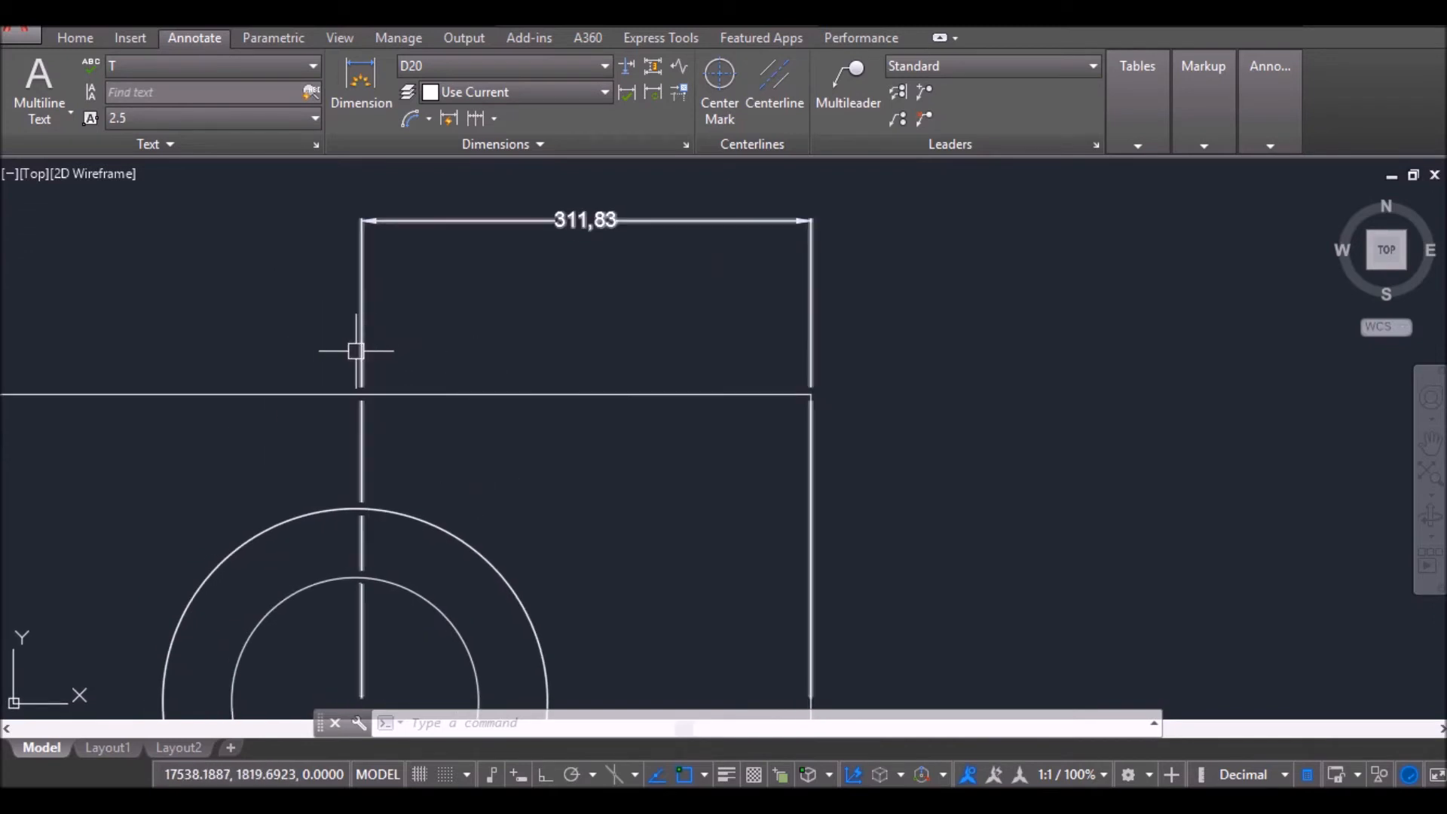
Step: With the horizontal dimension selected, set the D20 style's dimension break size to 60 and make D20 current
{"action": "left_click", "coordinate": [464, 219]}
{"action": "scroll", "coordinate": [575, 380], "scroll_direction": "down", "scroll_amount": 2}
{"action": "scroll", "coordinate": [575, 380], "scroll_direction": "down", "scroll_amount": 2}
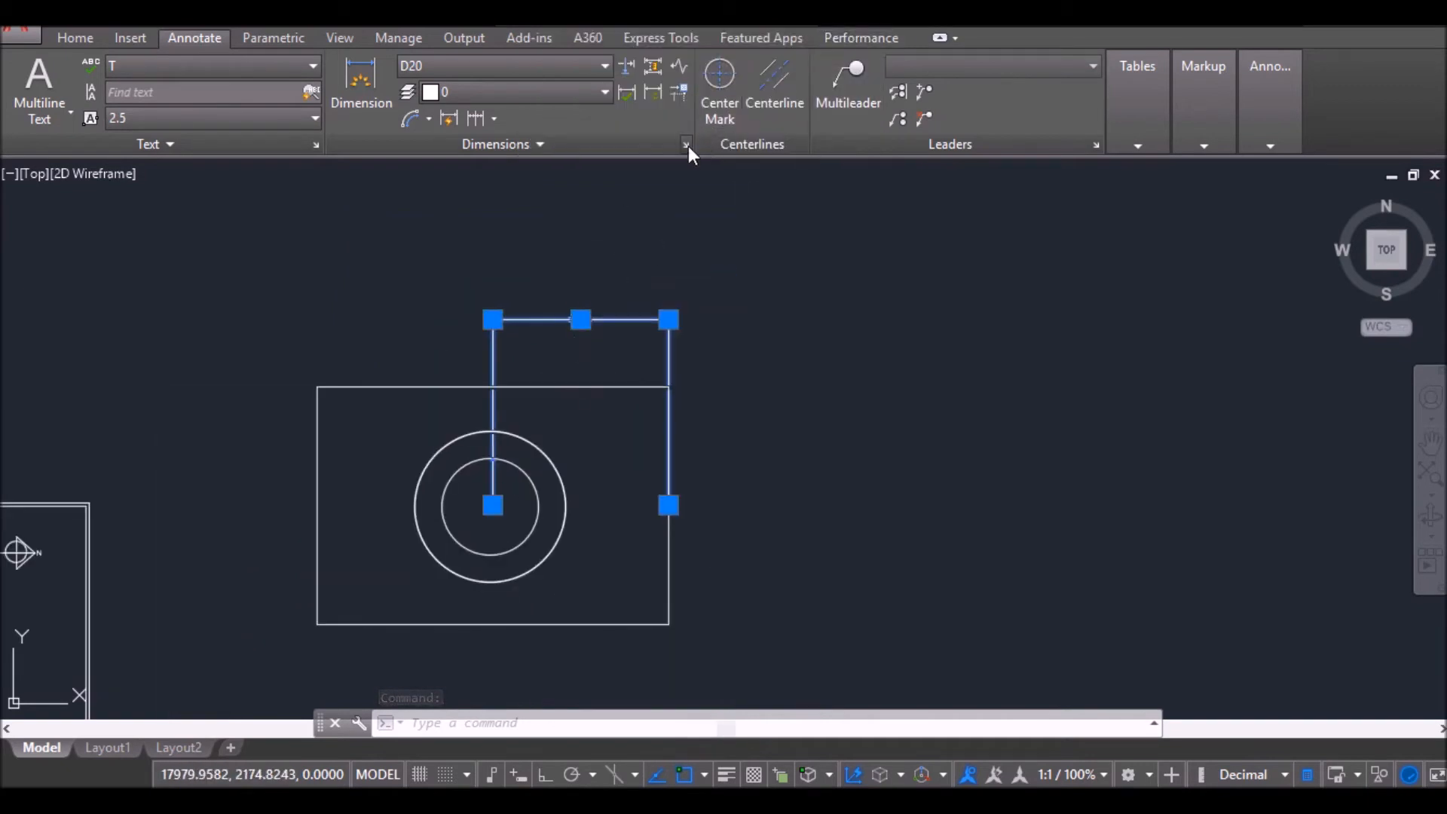
{"action": "left_click", "coordinate": [687, 144]}
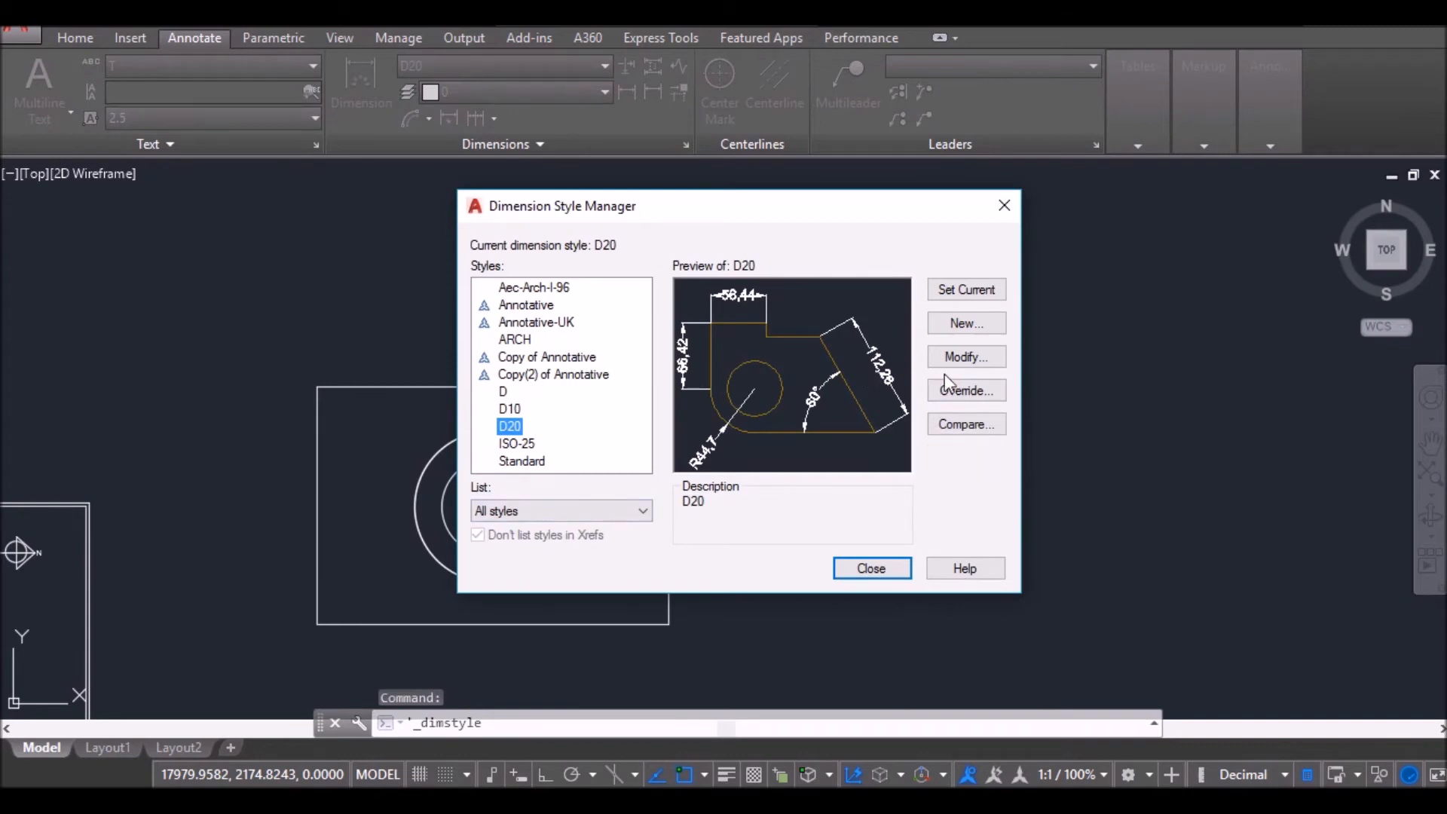
{"action": "left_click", "coordinate": [959, 360]}
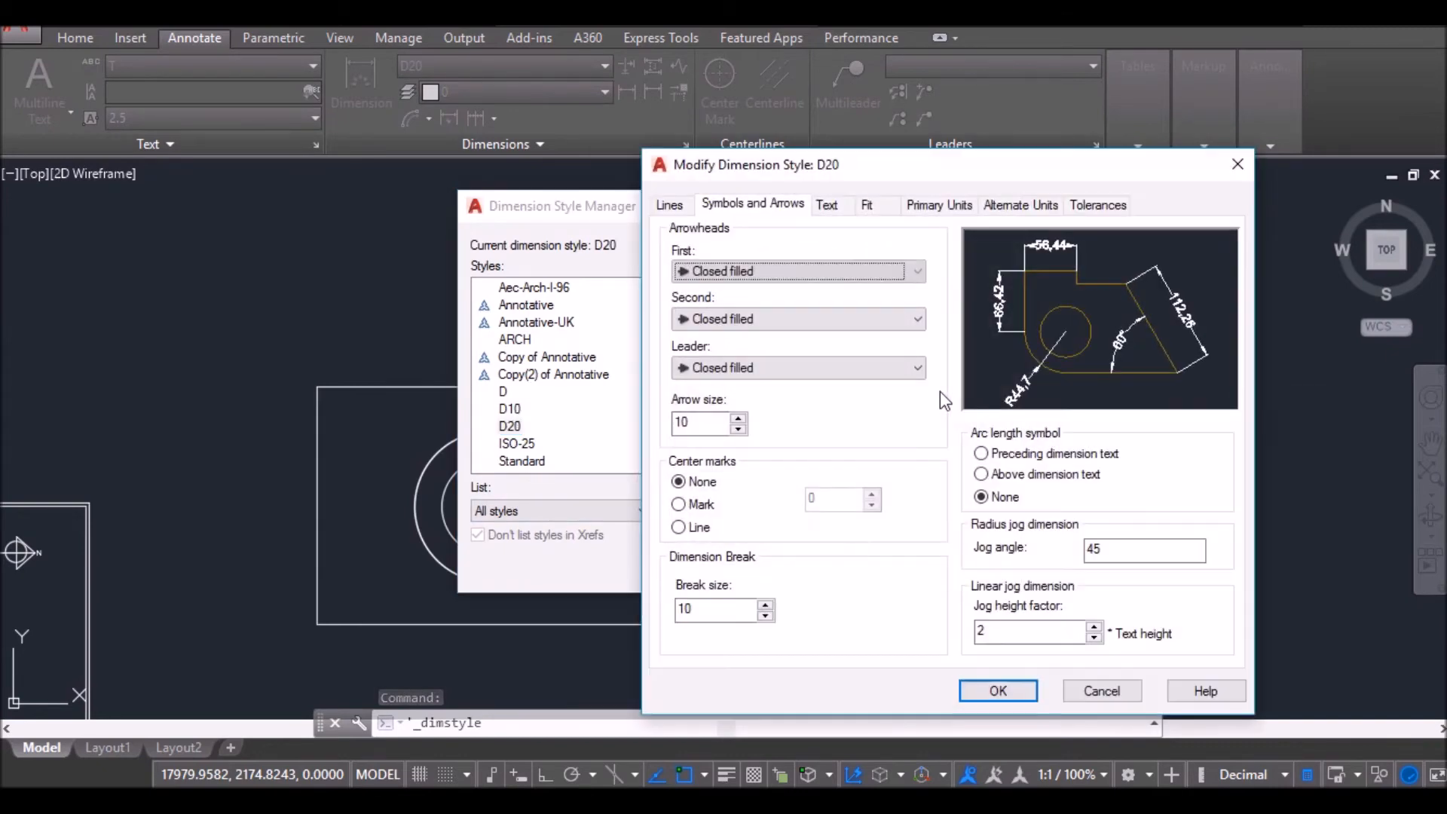
{"action": "left_click", "coordinate": [702, 614]}
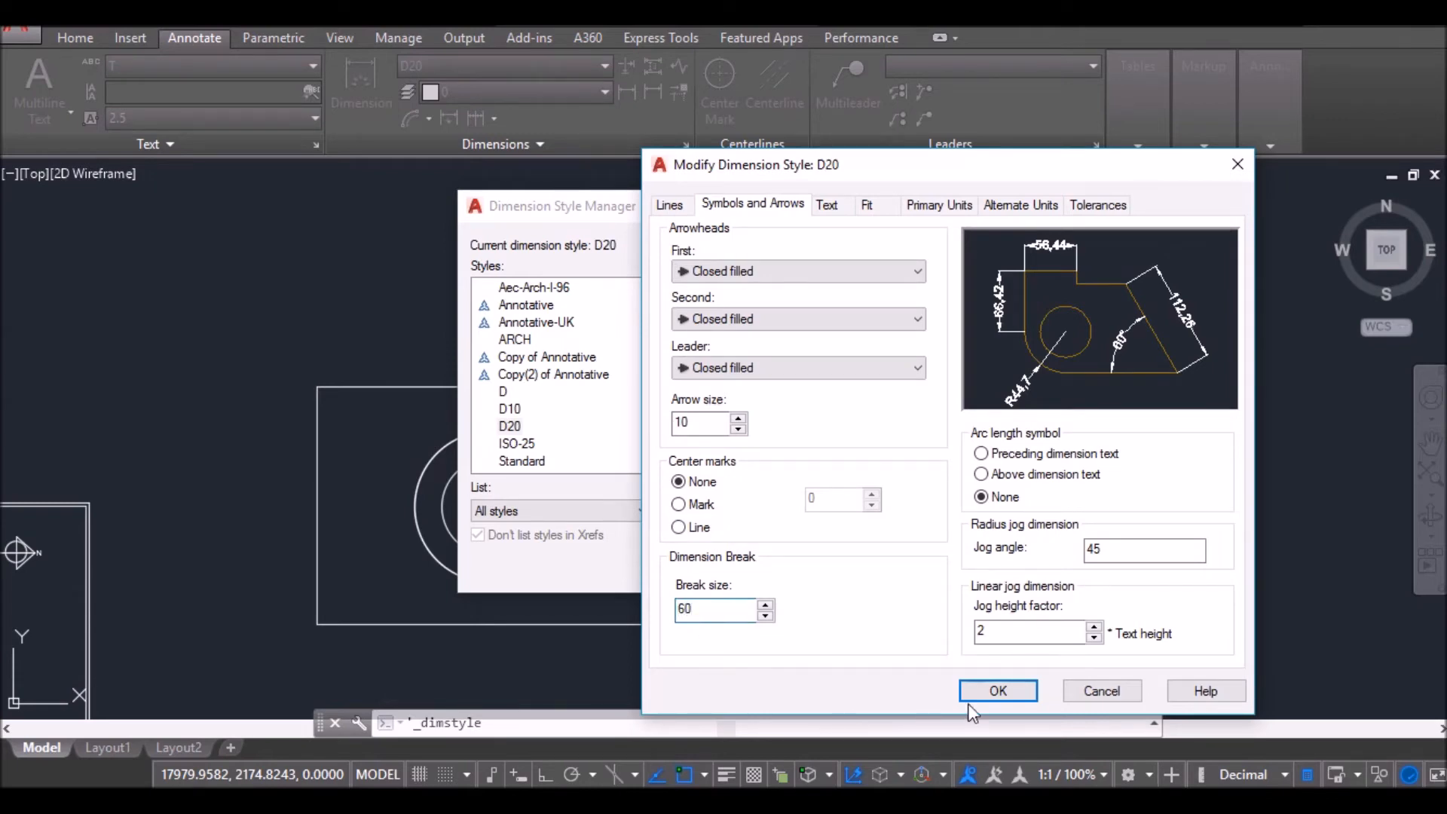
{"action": "left_click", "coordinate": [1003, 690]}
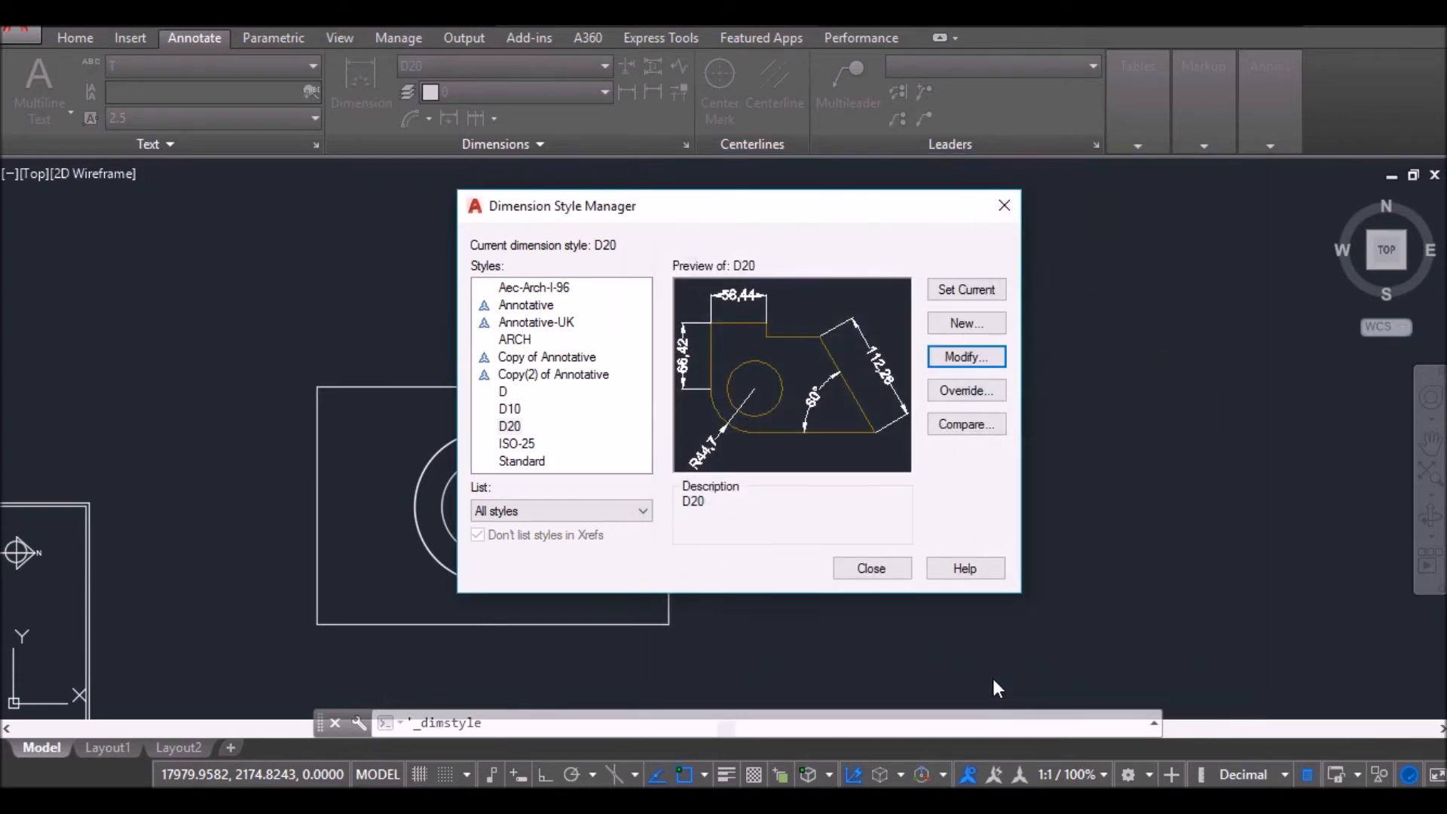
{"action": "left_click", "coordinate": [979, 291]}
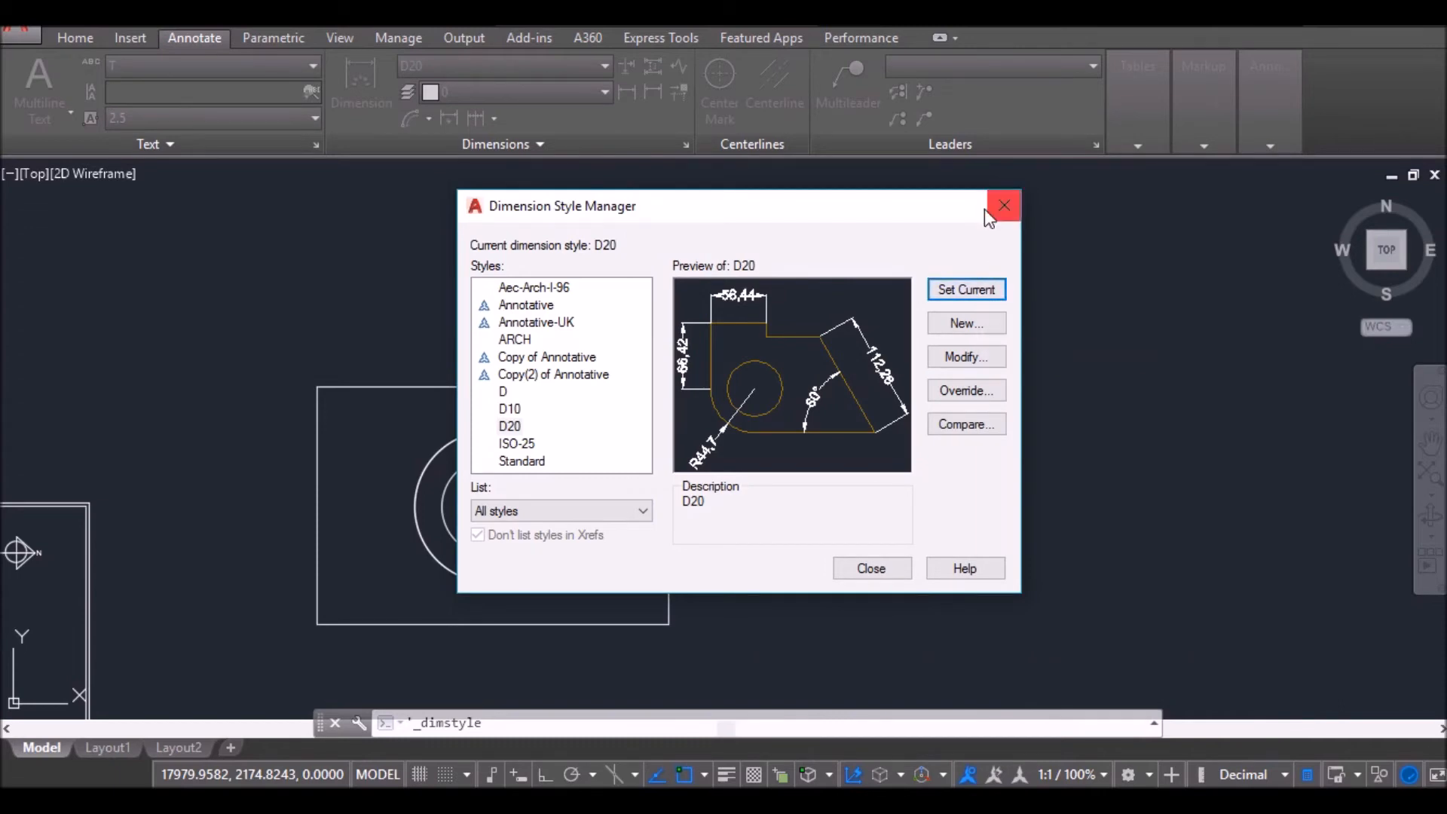
{"action": "left_click", "coordinate": [1004, 206]}
Step: Set the D20 style's dimension break size to 10 and its arc length symbol to Preceding dimension text, and make D20 current
{"action": "scroll", "coordinate": [465, 387], "scroll_direction": "up", "scroll_amount": 4}
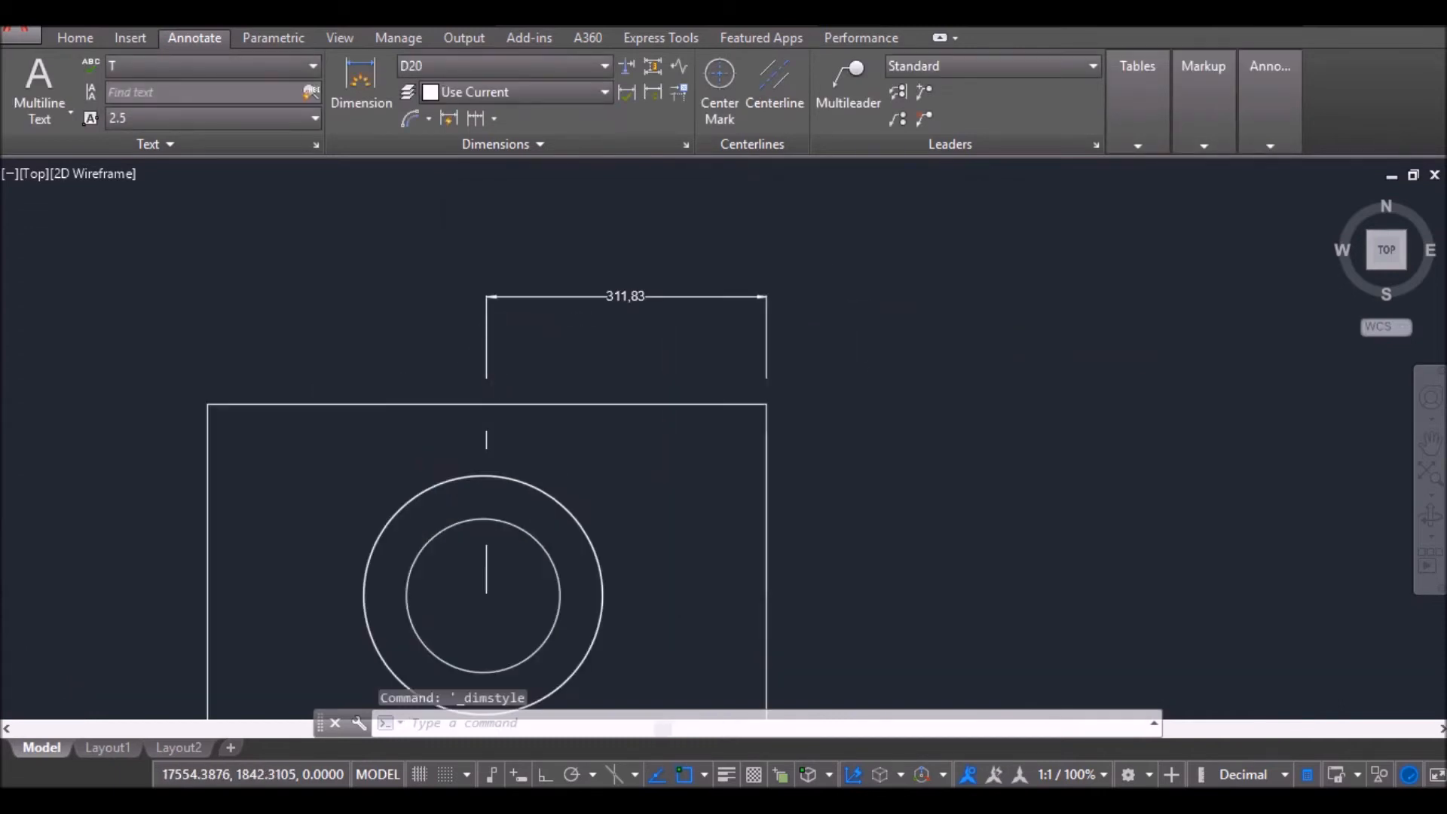
{"action": "scroll", "coordinate": [481, 429], "scroll_direction": "up", "scroll_amount": 5}
{"action": "scroll", "coordinate": [520, 424], "scroll_direction": "down", "scroll_amount": 5}
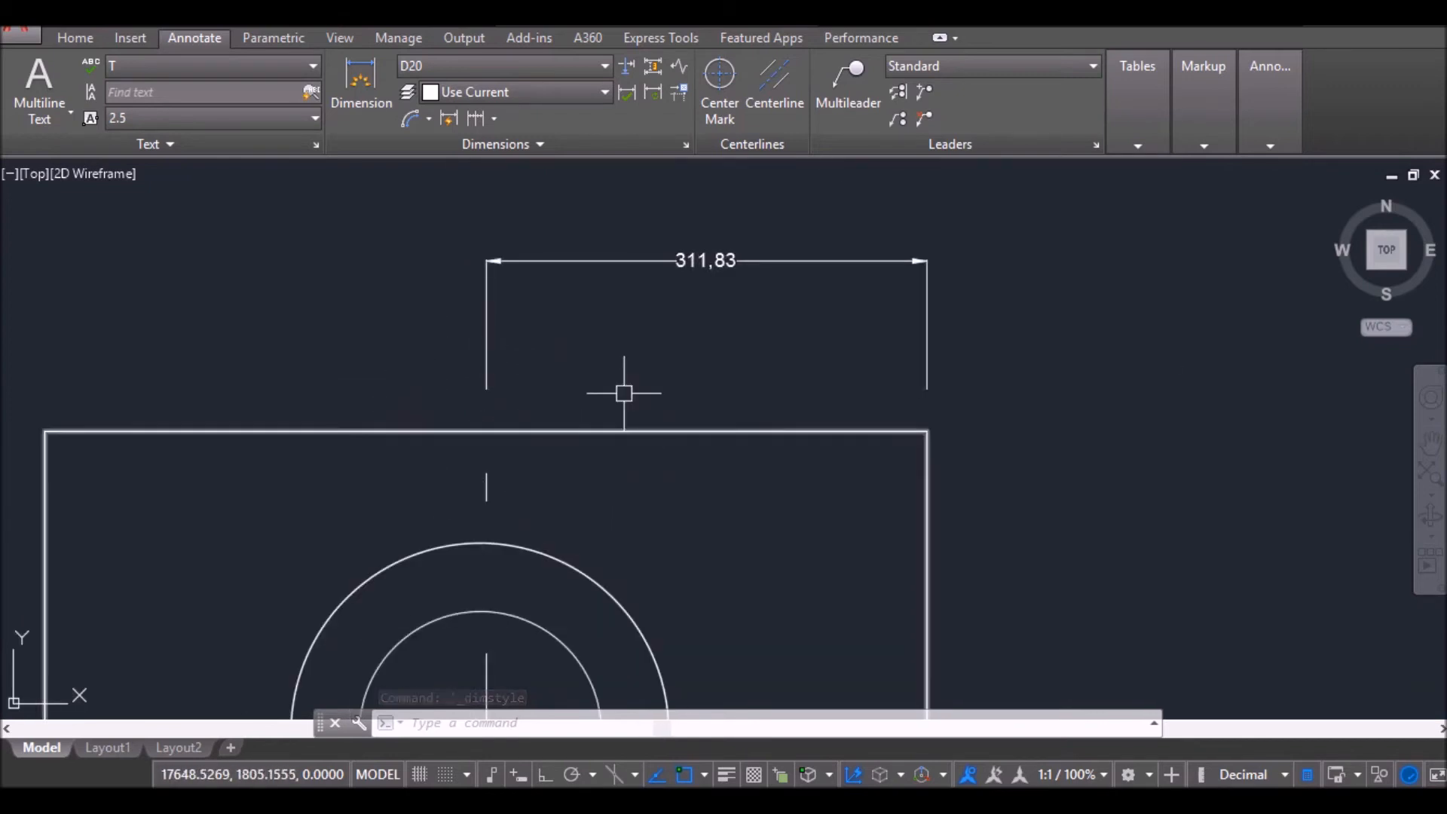
{"action": "scroll", "coordinate": [550, 460], "scroll_direction": "down", "scroll_amount": 3}
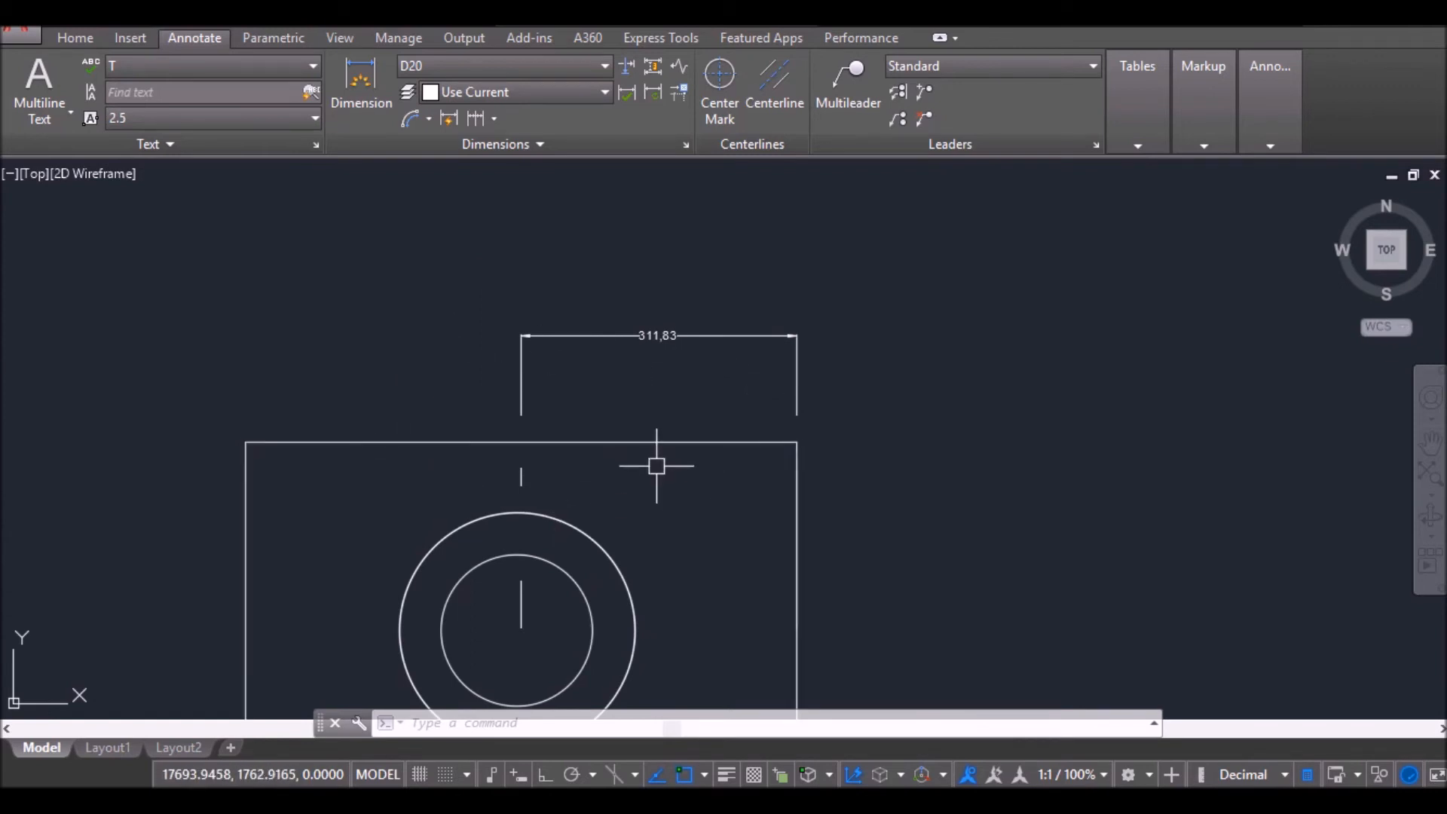
{"action": "left_click", "coordinate": [685, 145]}
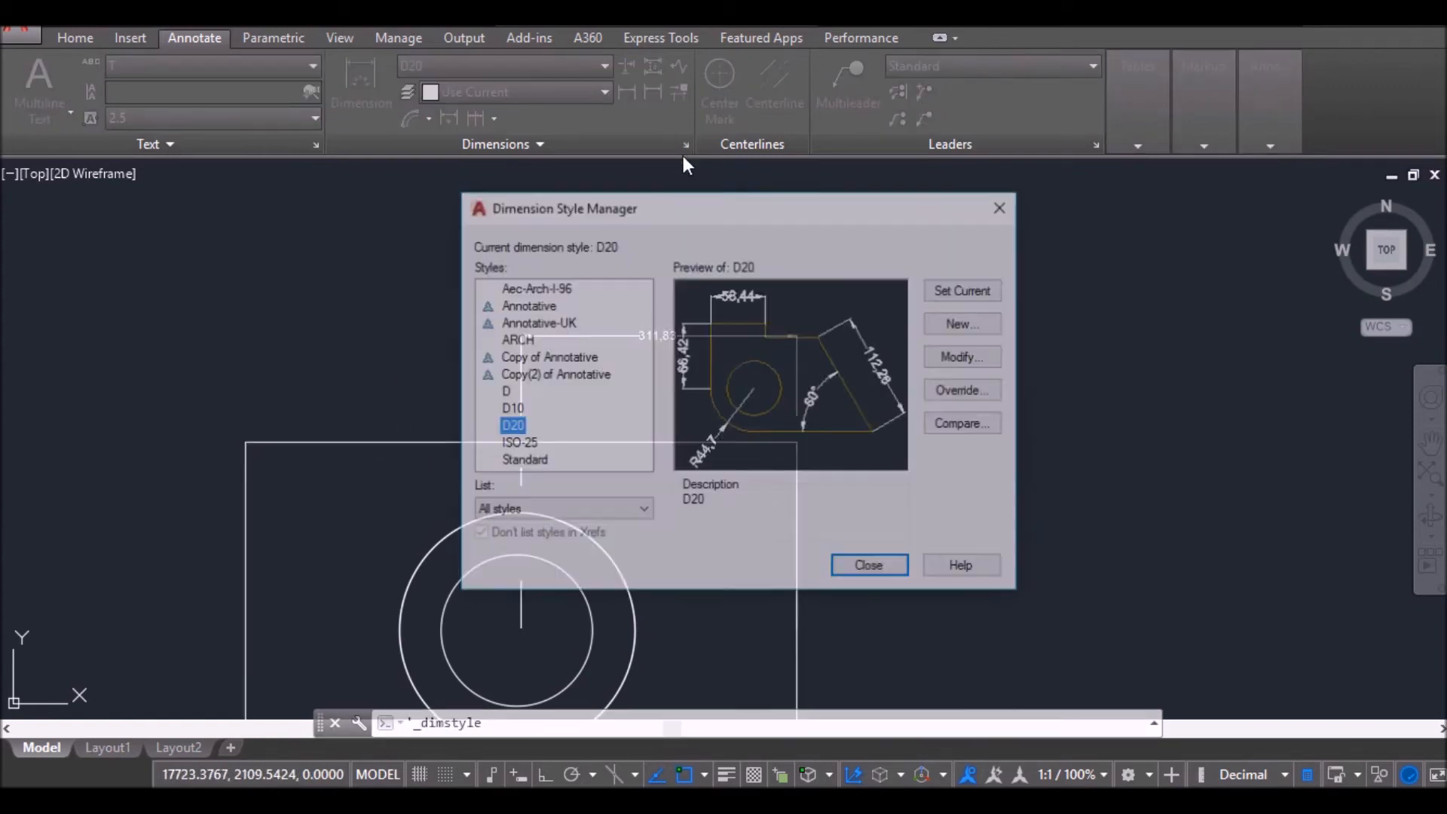
{"action": "left_click", "coordinate": [967, 356]}
{"action": "double_click", "coordinate": [700, 612]}
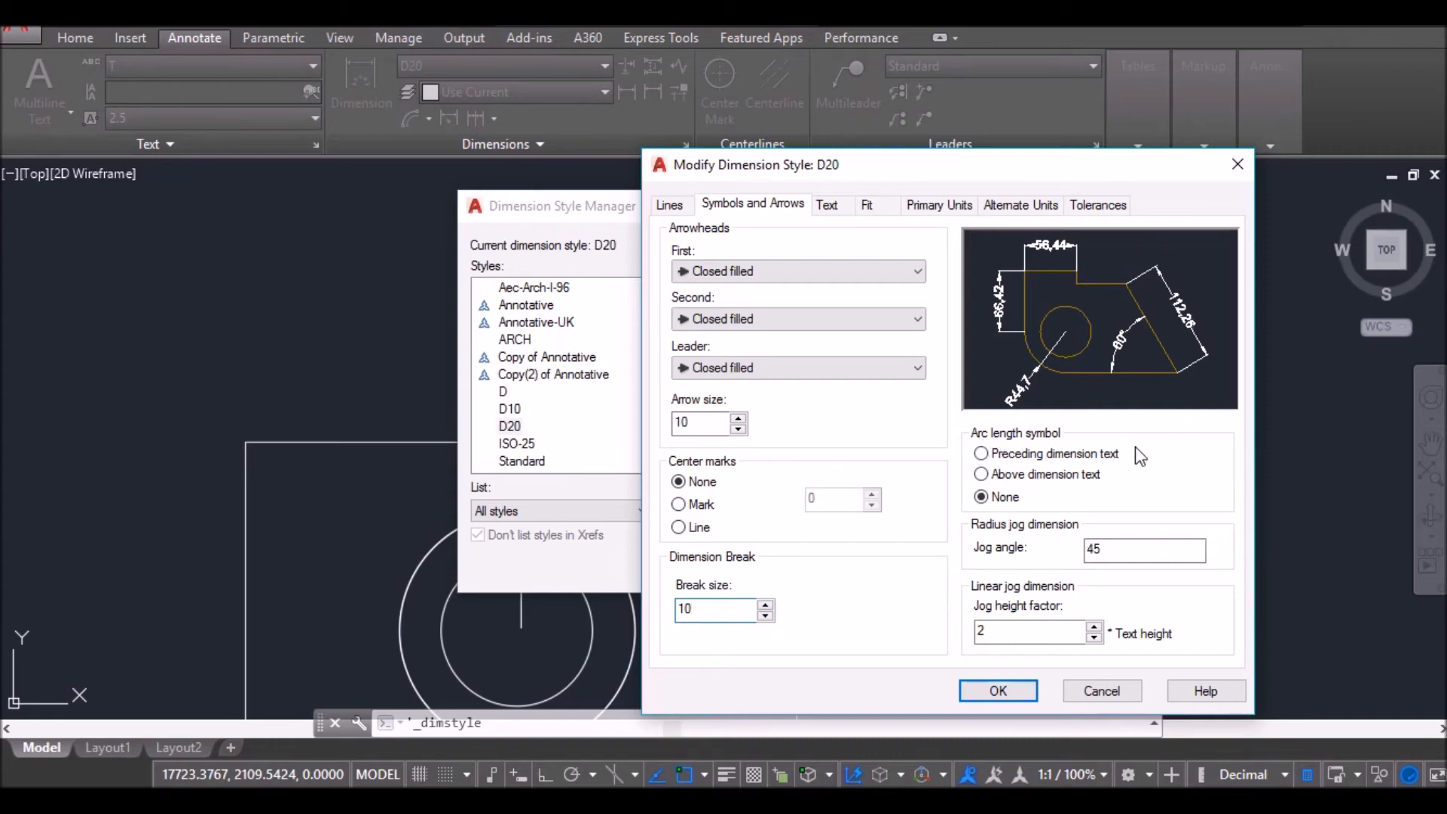
{"action": "left_click", "coordinate": [1010, 453]}
{"action": "left_click", "coordinate": [1007, 690]}
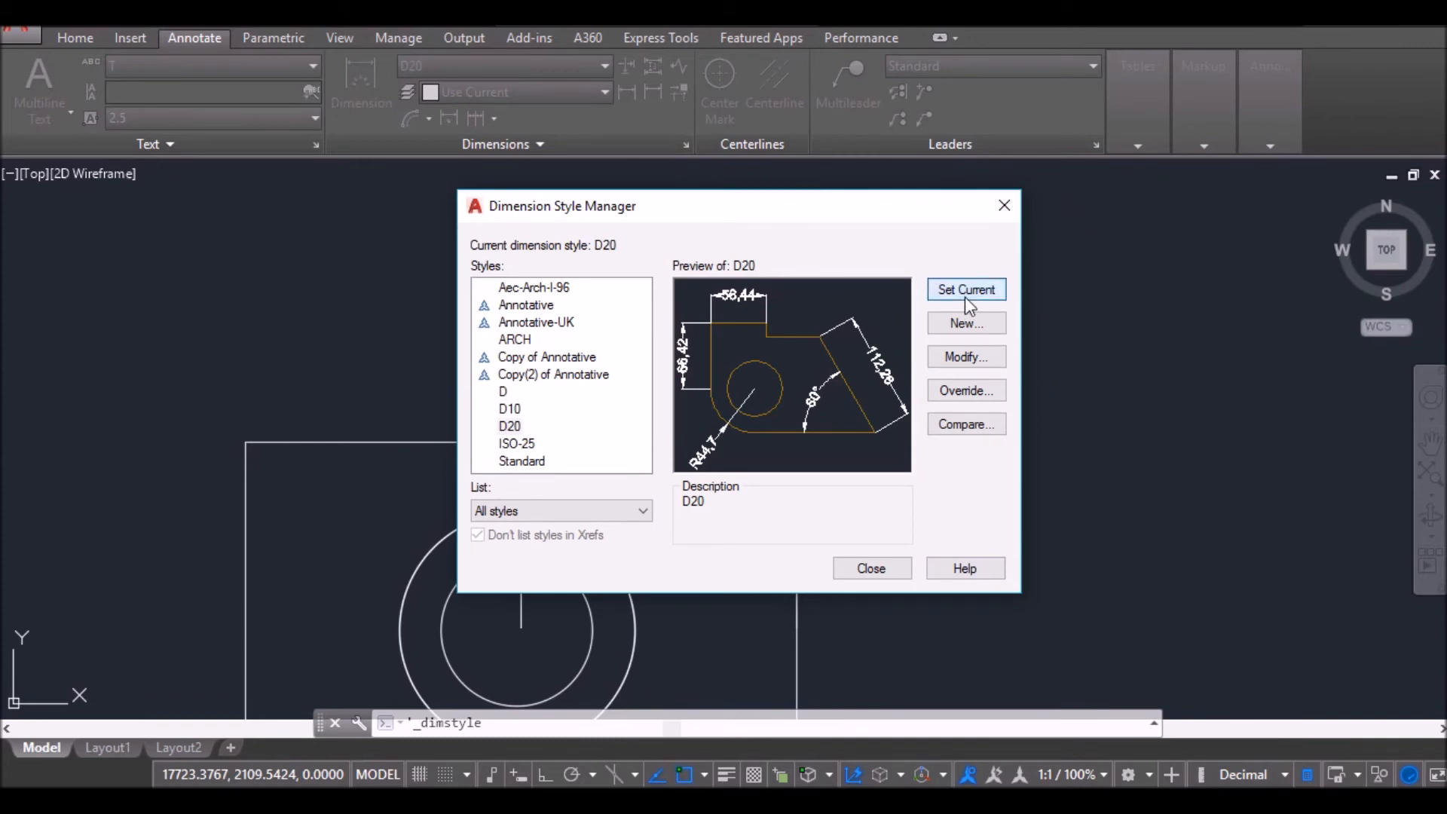
{"action": "left_click", "coordinate": [1004, 206]}
Step: Add an arc length dimension to the arc below the rectangle, placing the dimension line just inside the arc
{"action": "scroll", "coordinate": [923, 572], "scroll_direction": "down", "scroll_amount": 2}
{"action": "middle_click_drag", "start_coordinate": [910, 519], "coordinate": [711, 176]}
{"action": "scroll", "coordinate": [486, 405], "scroll_direction": "up", "scroll_amount": 1}
{"action": "scroll", "coordinate": [484, 406], "scroll_direction": "up", "scroll_amount": 2}
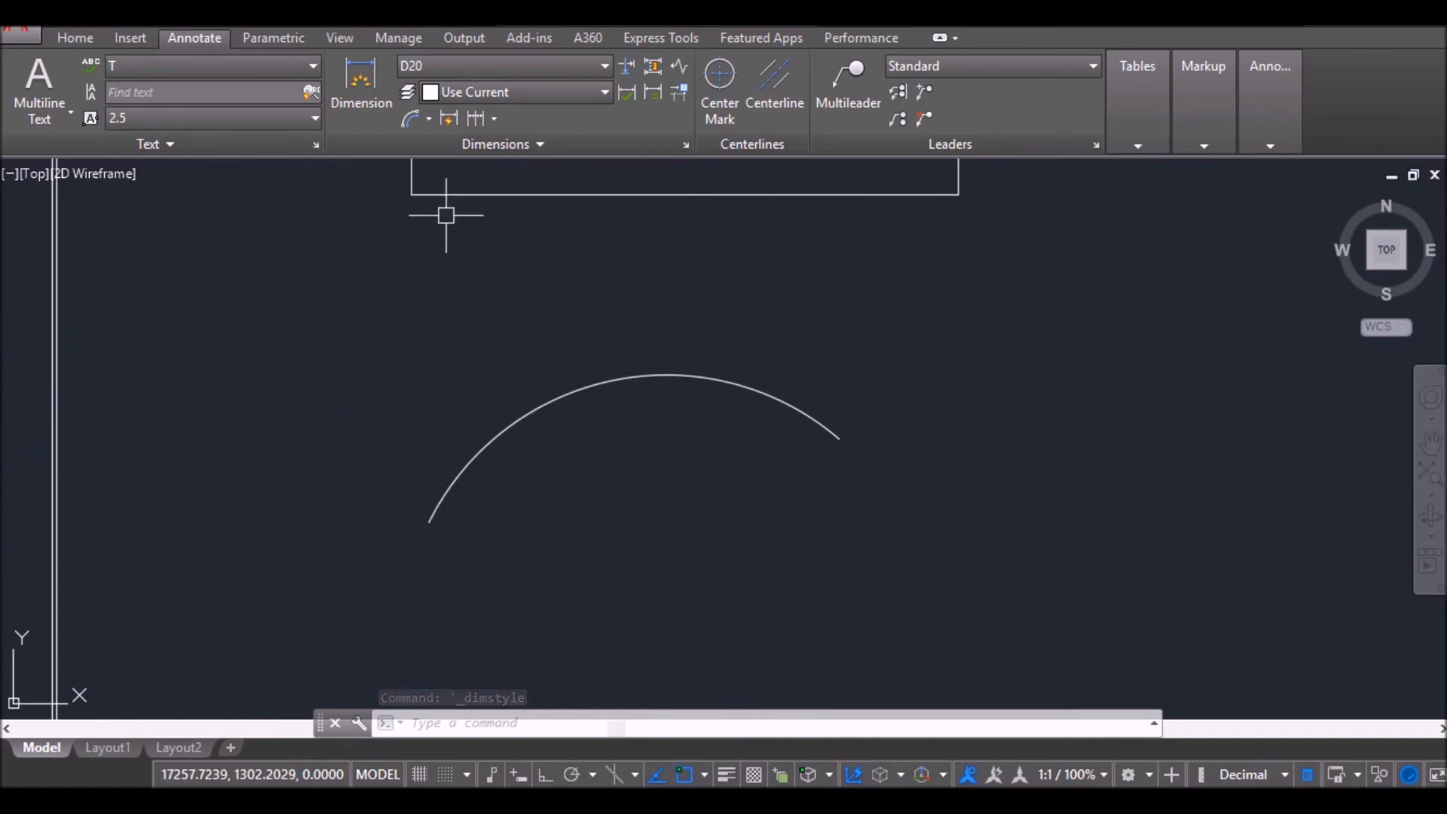
{"action": "left_click", "coordinate": [429, 118]}
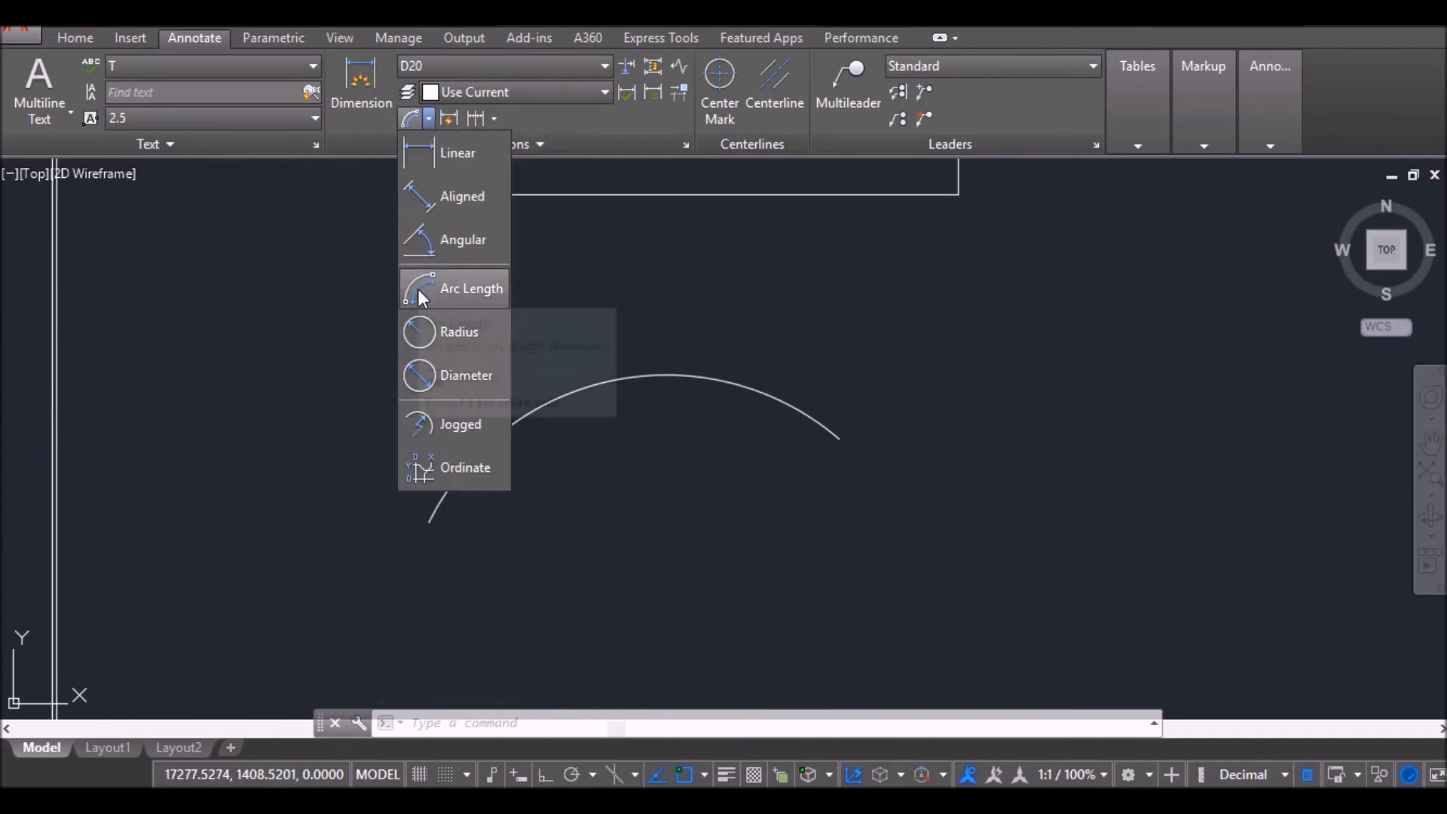
{"action": "left_click", "coordinate": [417, 288]}
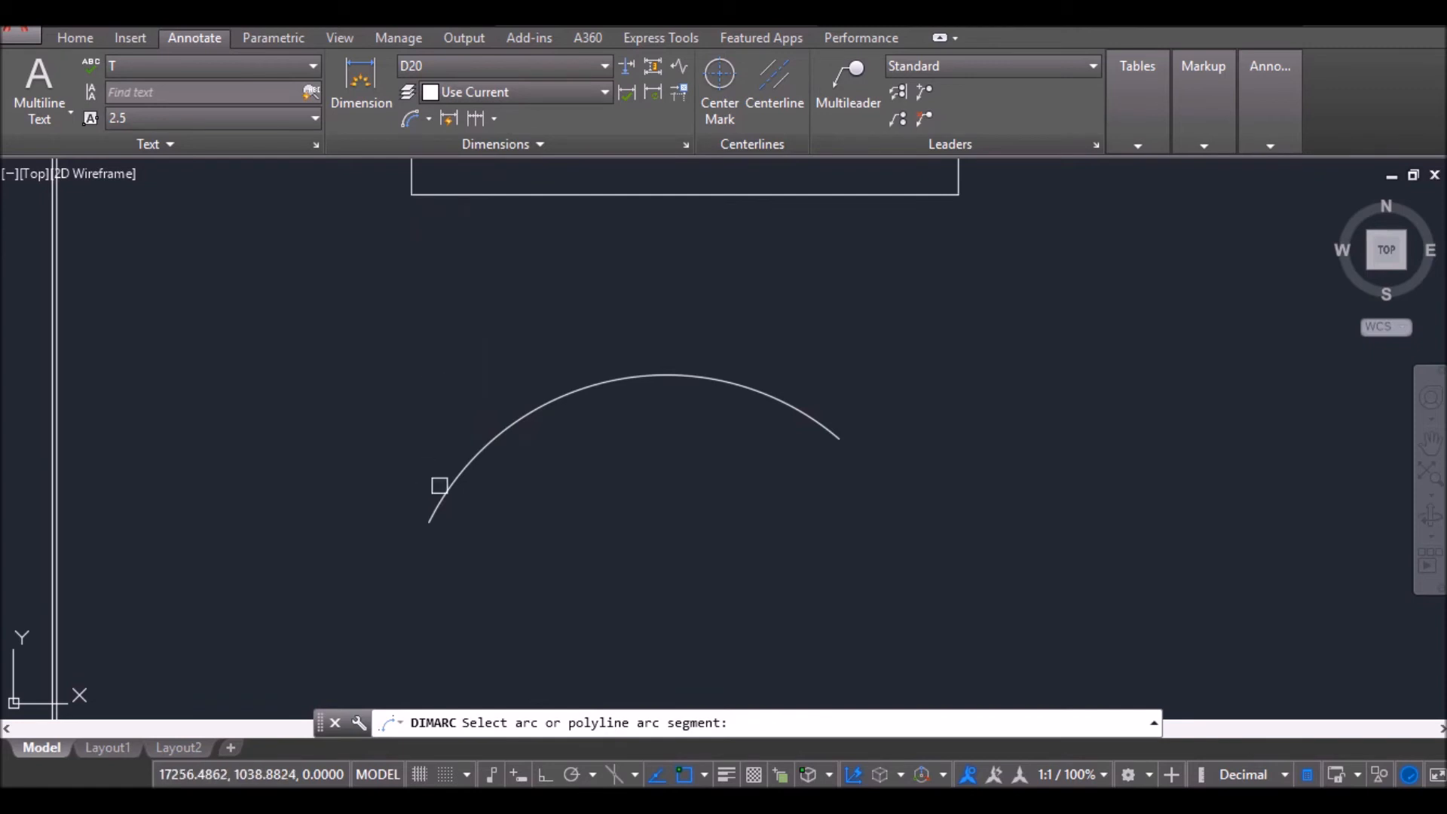
{"action": "left_click", "coordinate": [601, 381]}
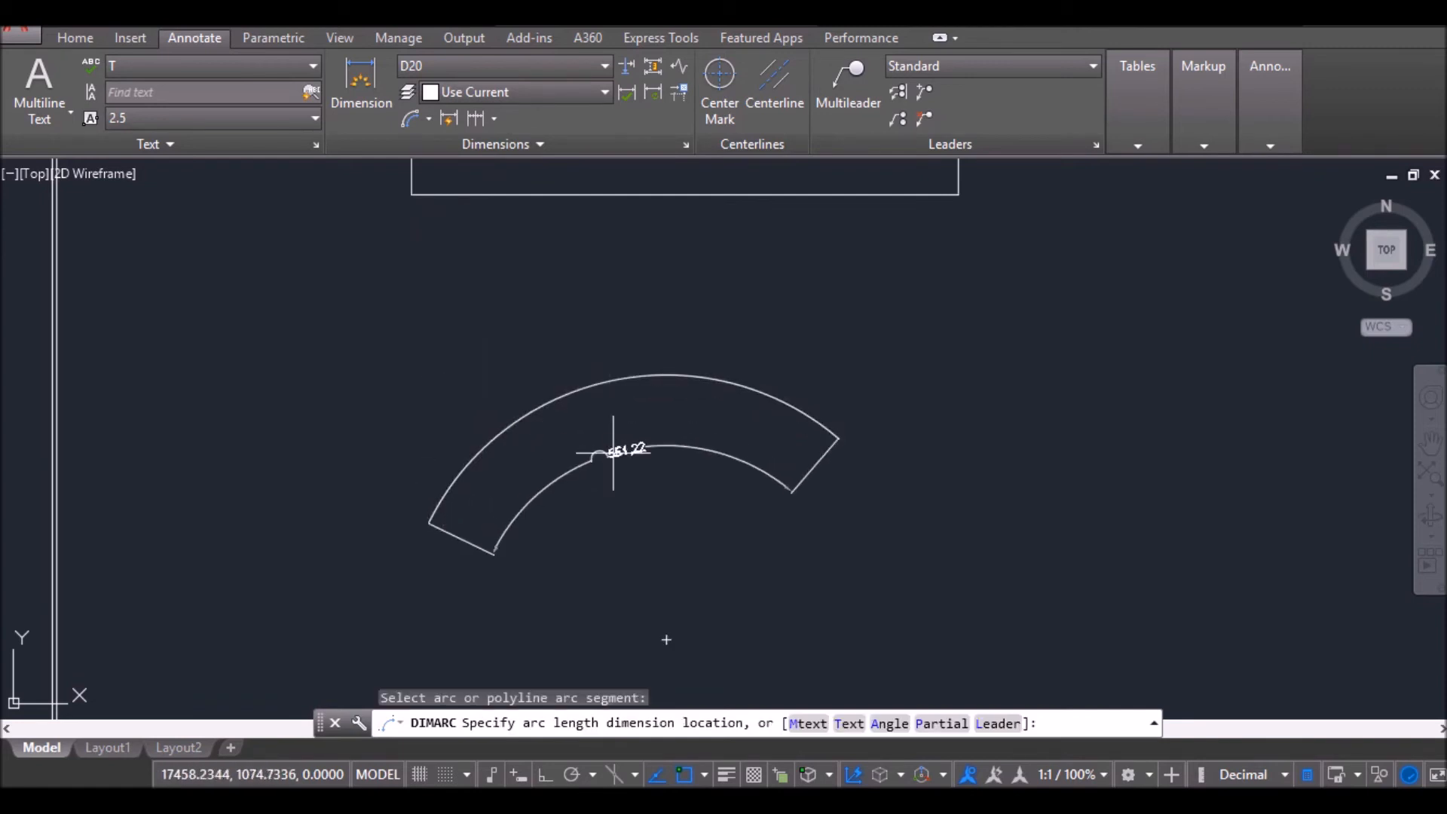
{"action": "left_click", "coordinate": [613, 434]}
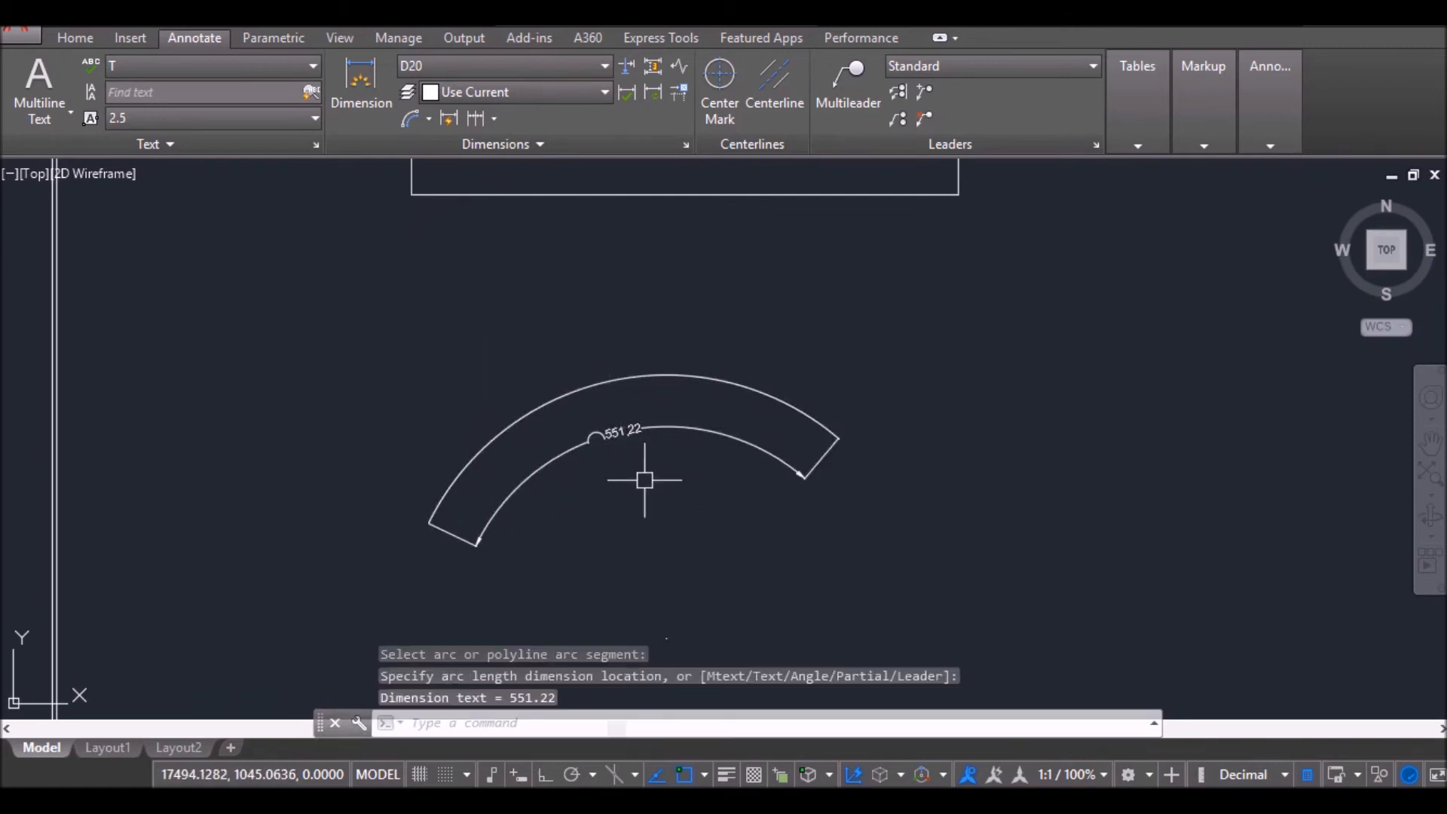
Step: With the arc length dimension selected, set the D20 style's arc length symbol to Above dimension text and make D20 current
{"action": "scroll", "coordinate": [527, 407], "scroll_direction": "up", "scroll_amount": 8}
{"action": "scroll", "coordinate": [696, 369], "scroll_direction": "down", "scroll_amount": 2}
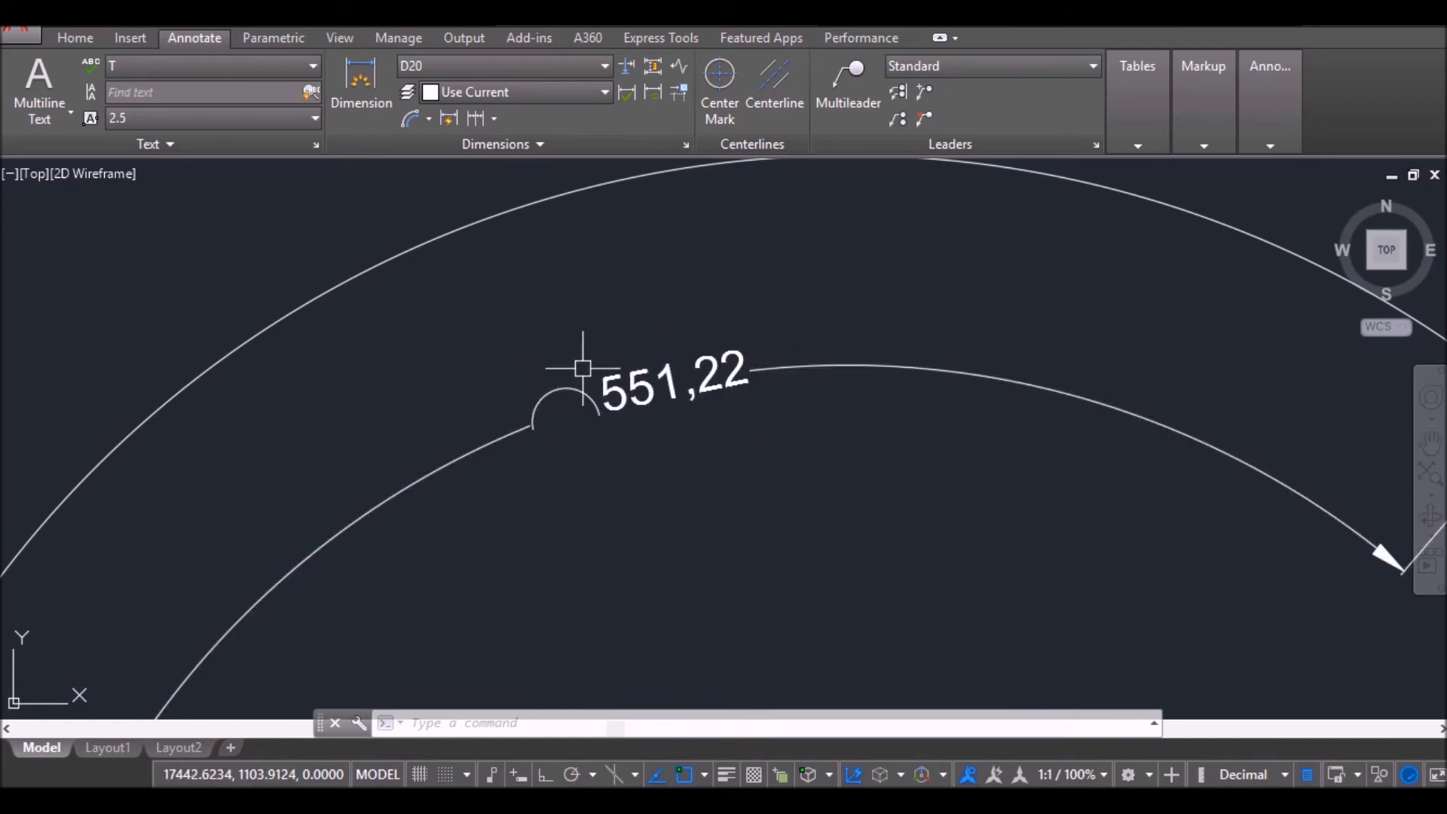
{"action": "scroll", "coordinate": [640, 439], "scroll_direction": "down", "scroll_amount": 2}
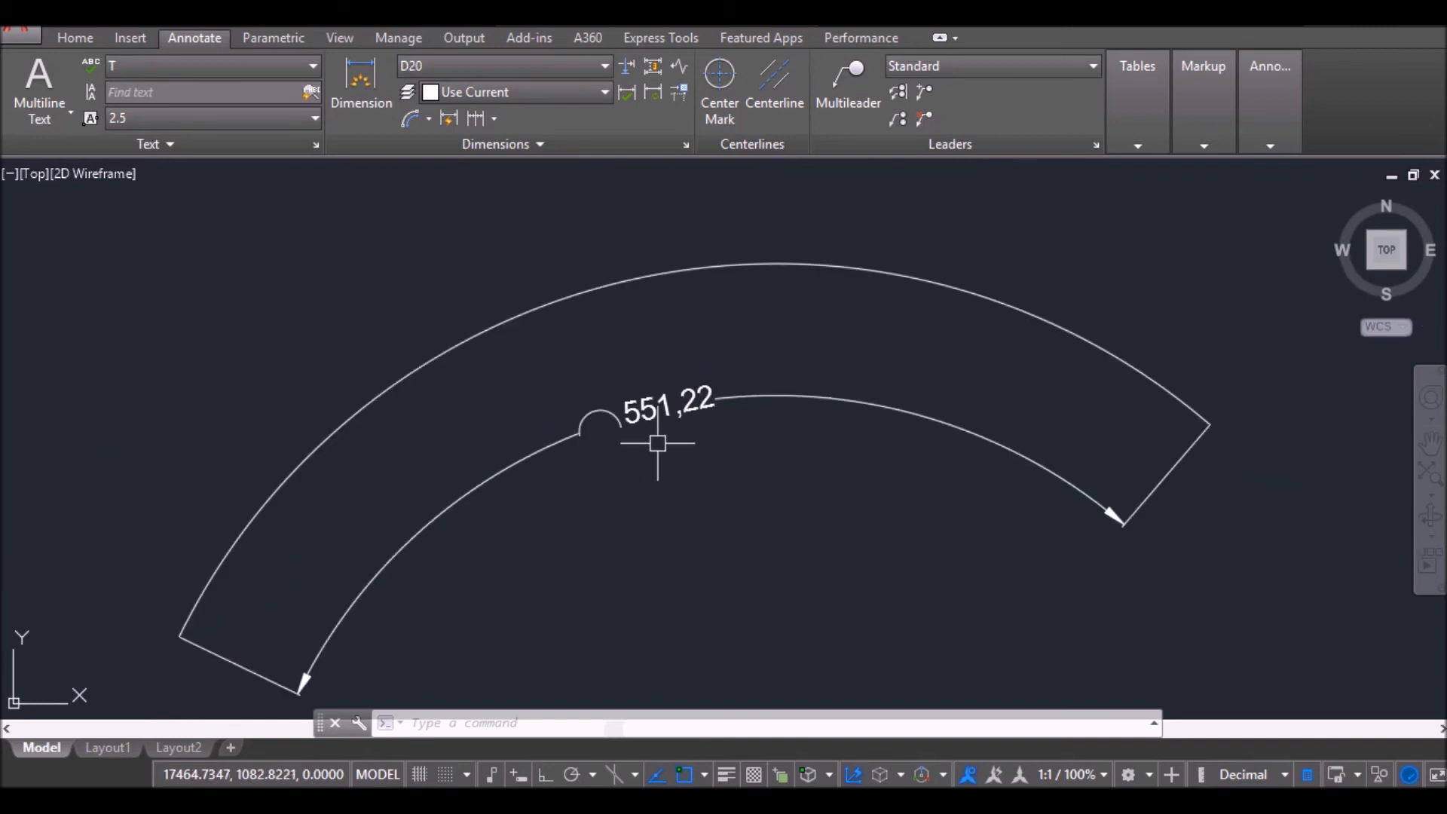
{"action": "left_click", "coordinate": [749, 397]}
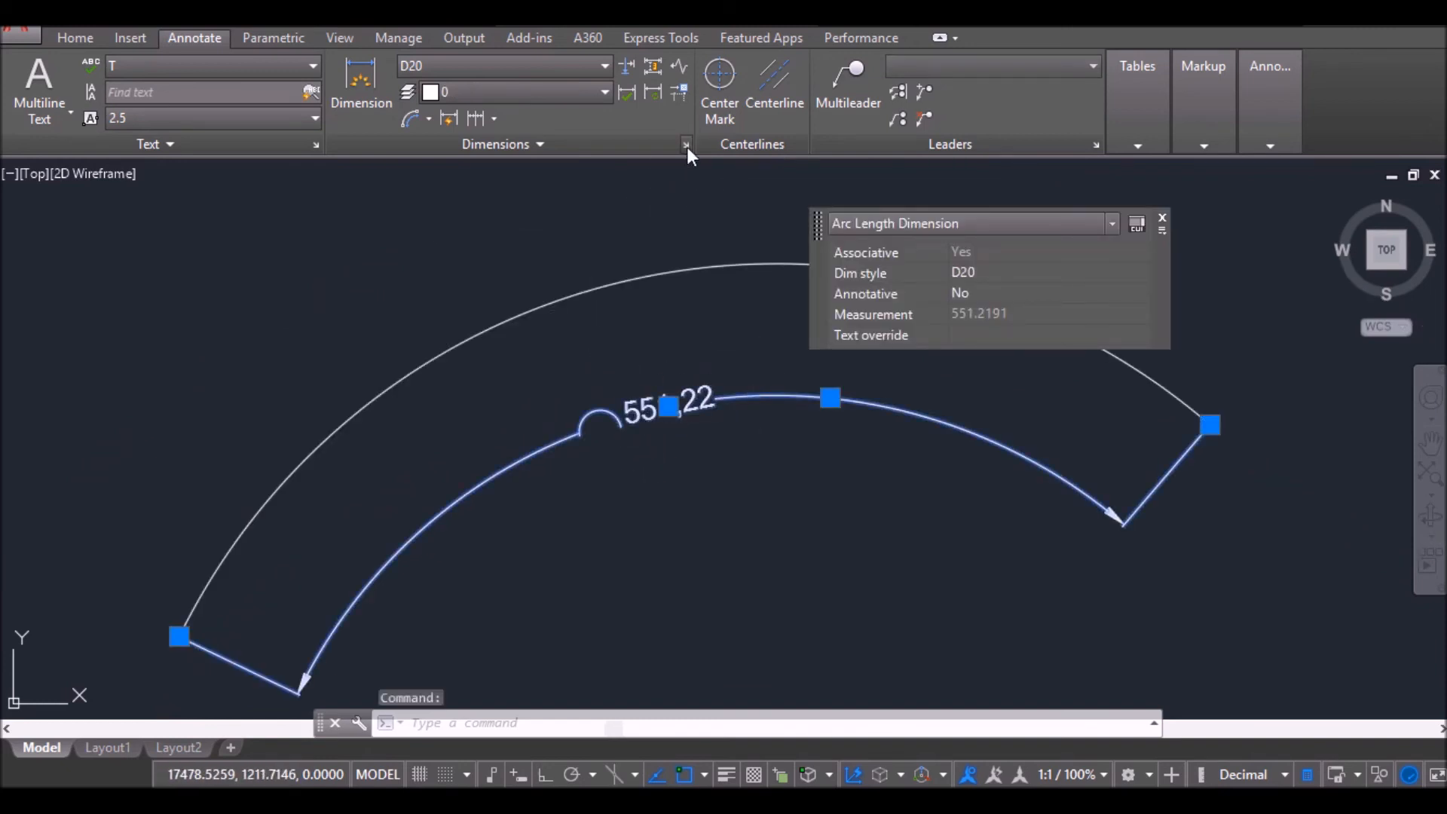
{"action": "left_click", "coordinate": [685, 146]}
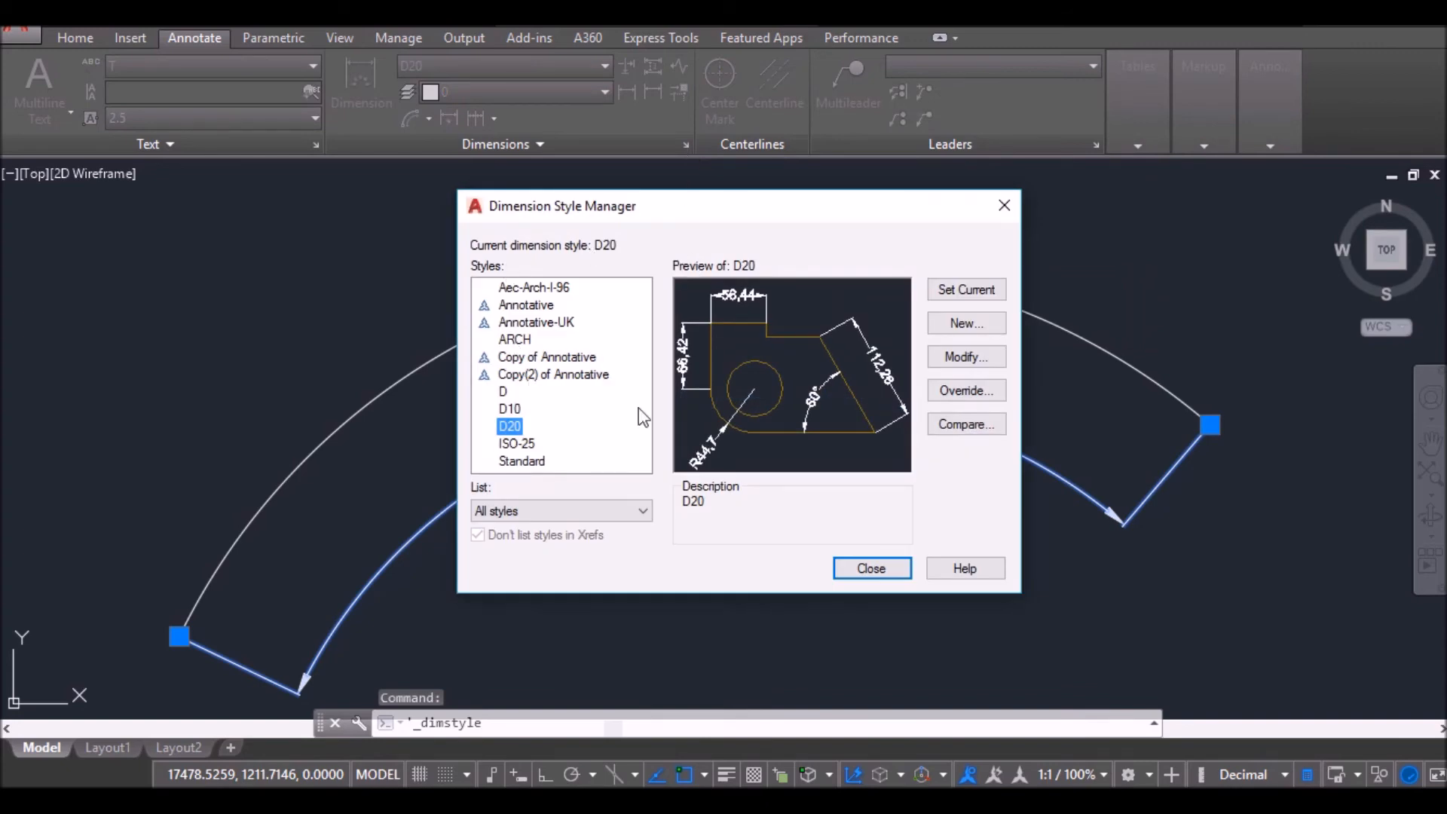
{"action": "left_click", "coordinate": [967, 357]}
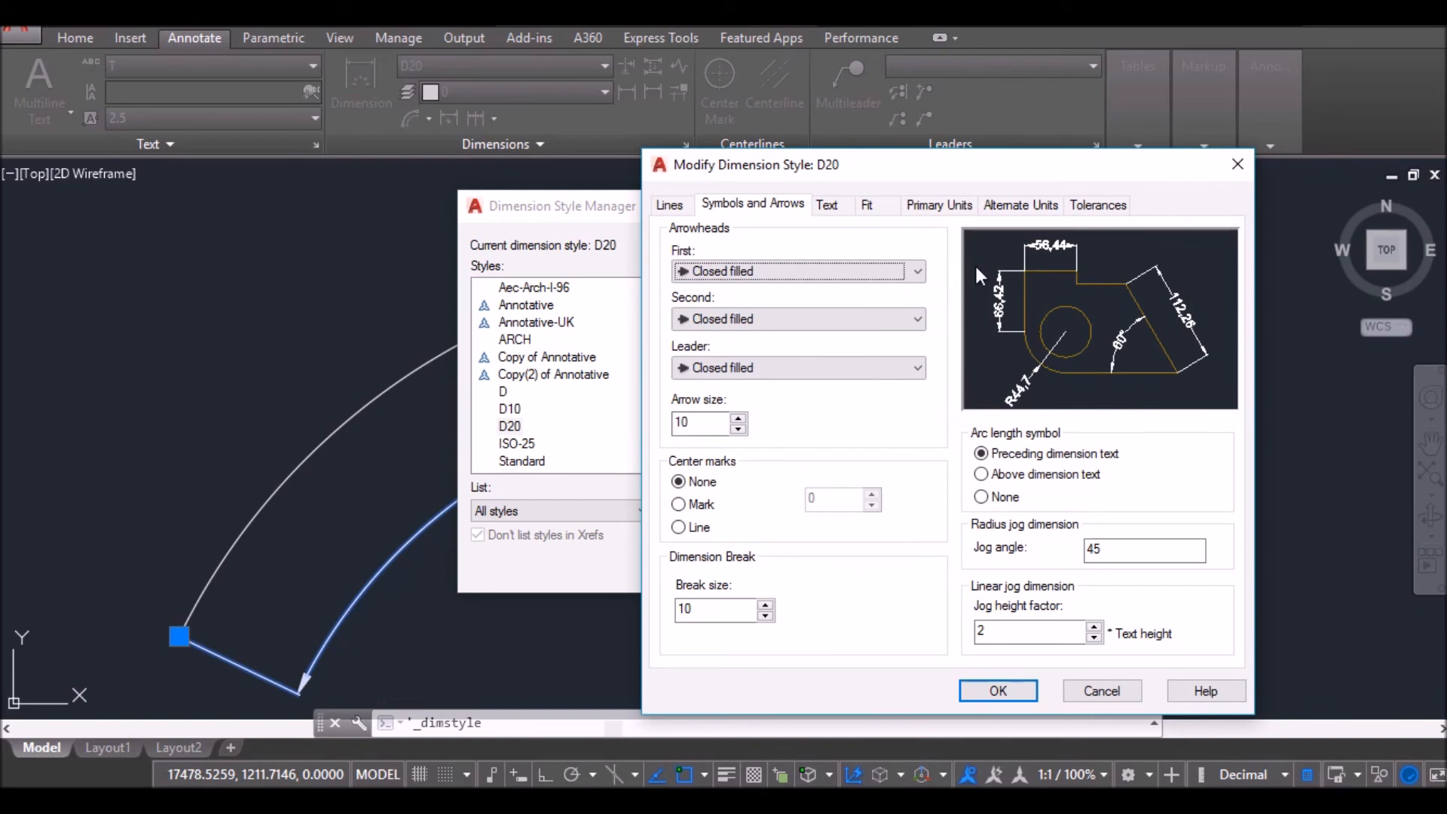
{"action": "left_click", "coordinate": [1004, 477]}
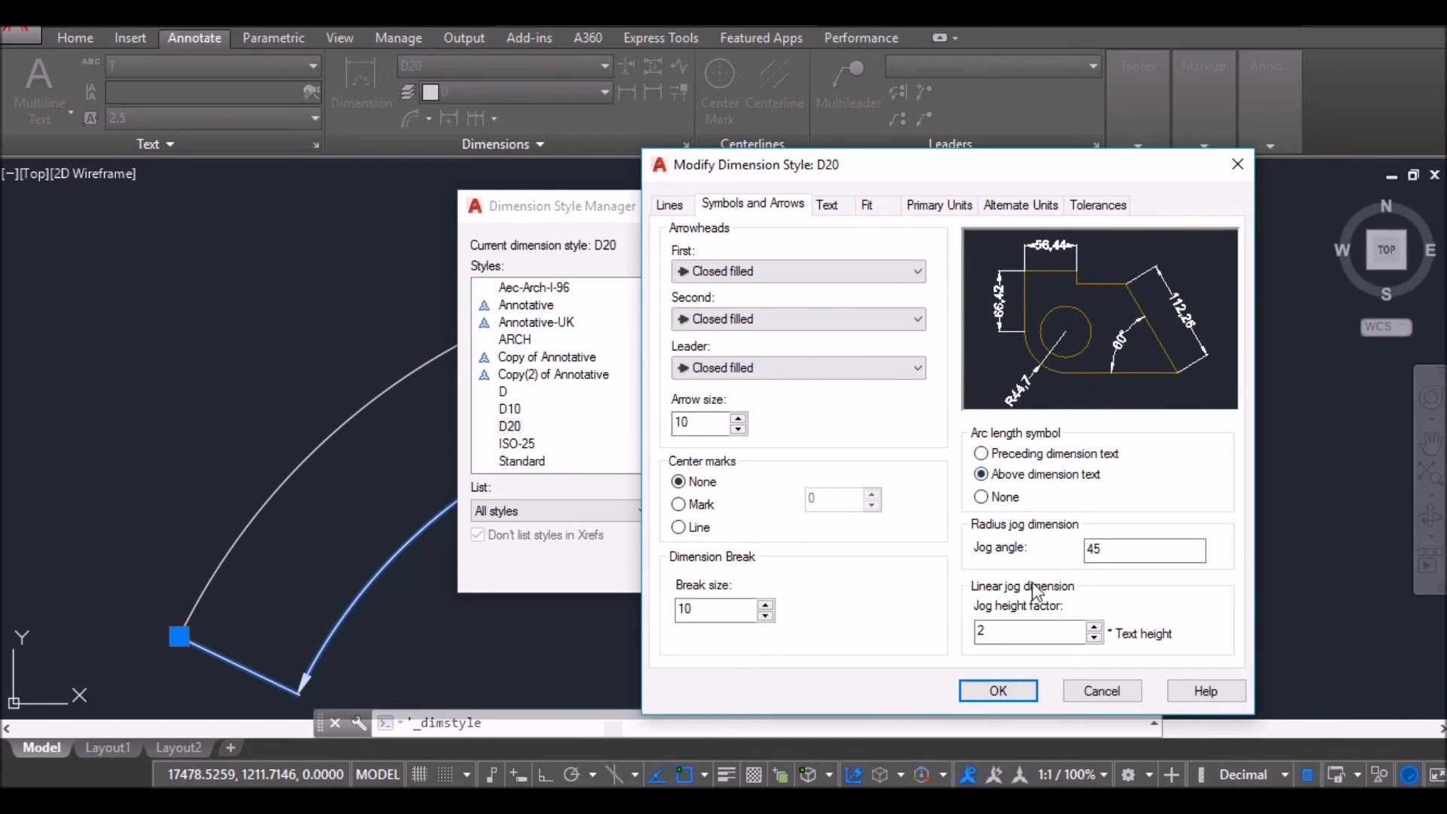
{"action": "left_click", "coordinate": [1015, 692]}
{"action": "left_click", "coordinate": [978, 293]}
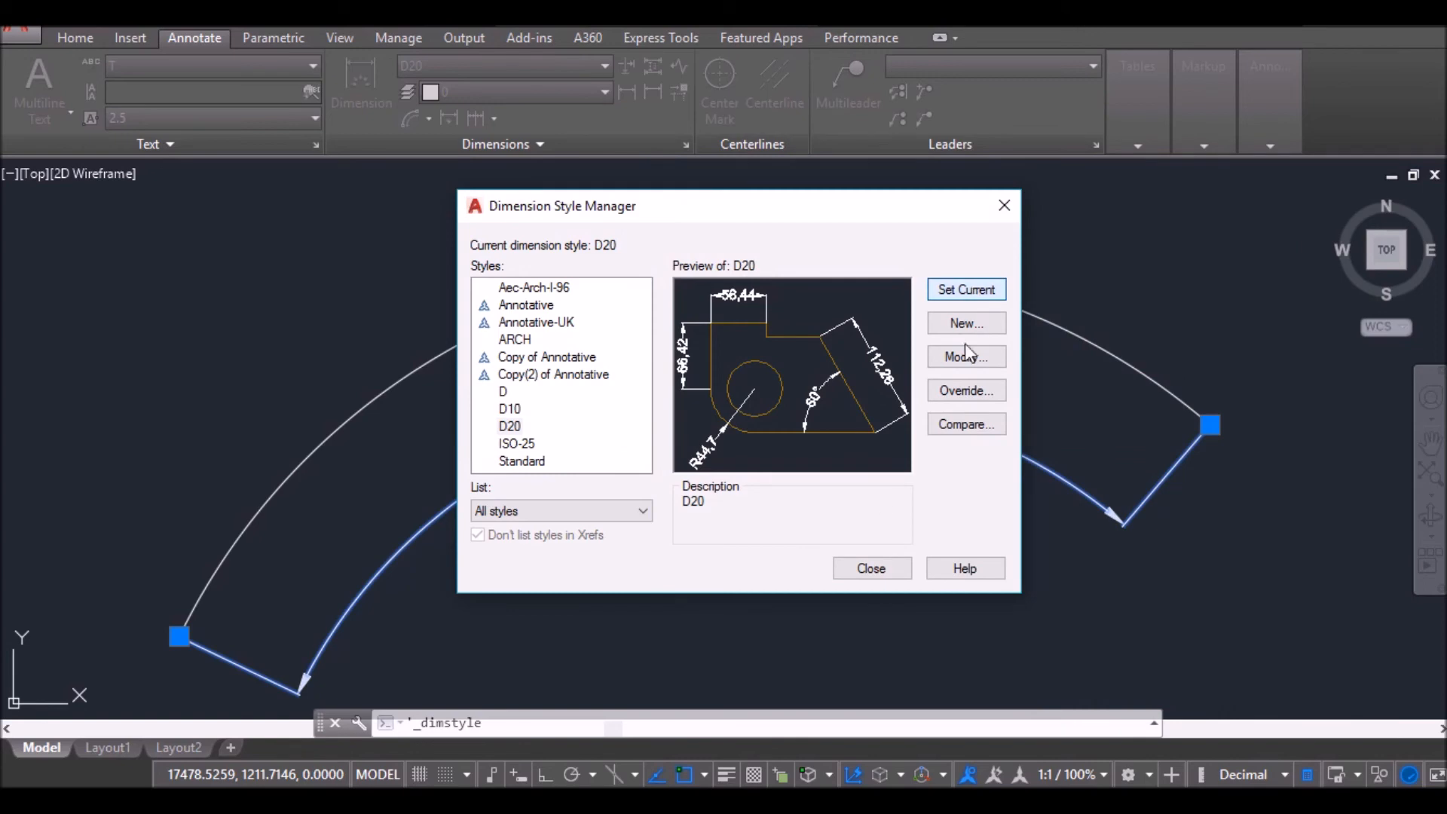
{"action": "left_click", "coordinate": [880, 571]}
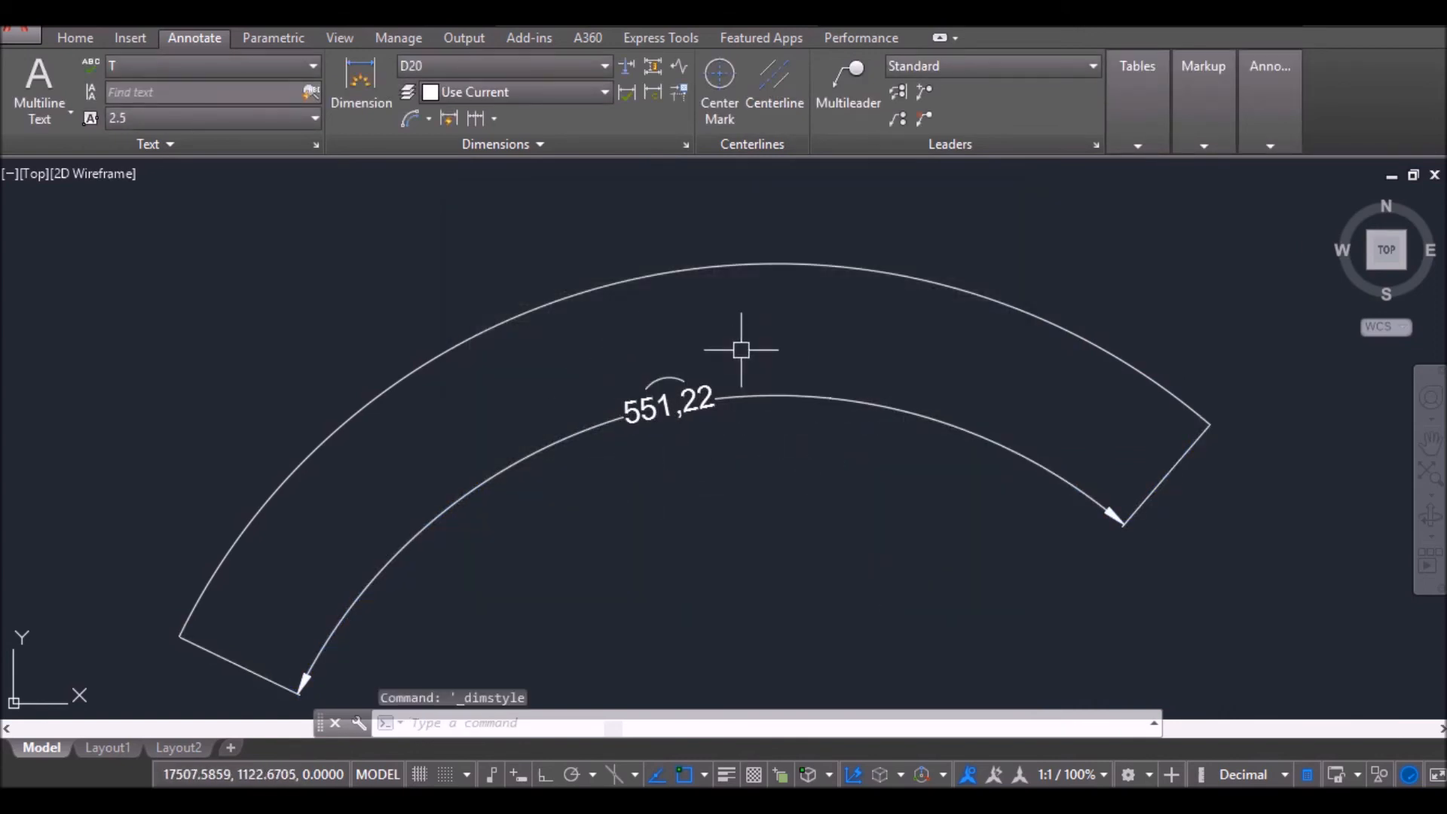
{"action": "scroll", "coordinate": [685, 374], "scroll_direction": "up", "scroll_amount": 5}
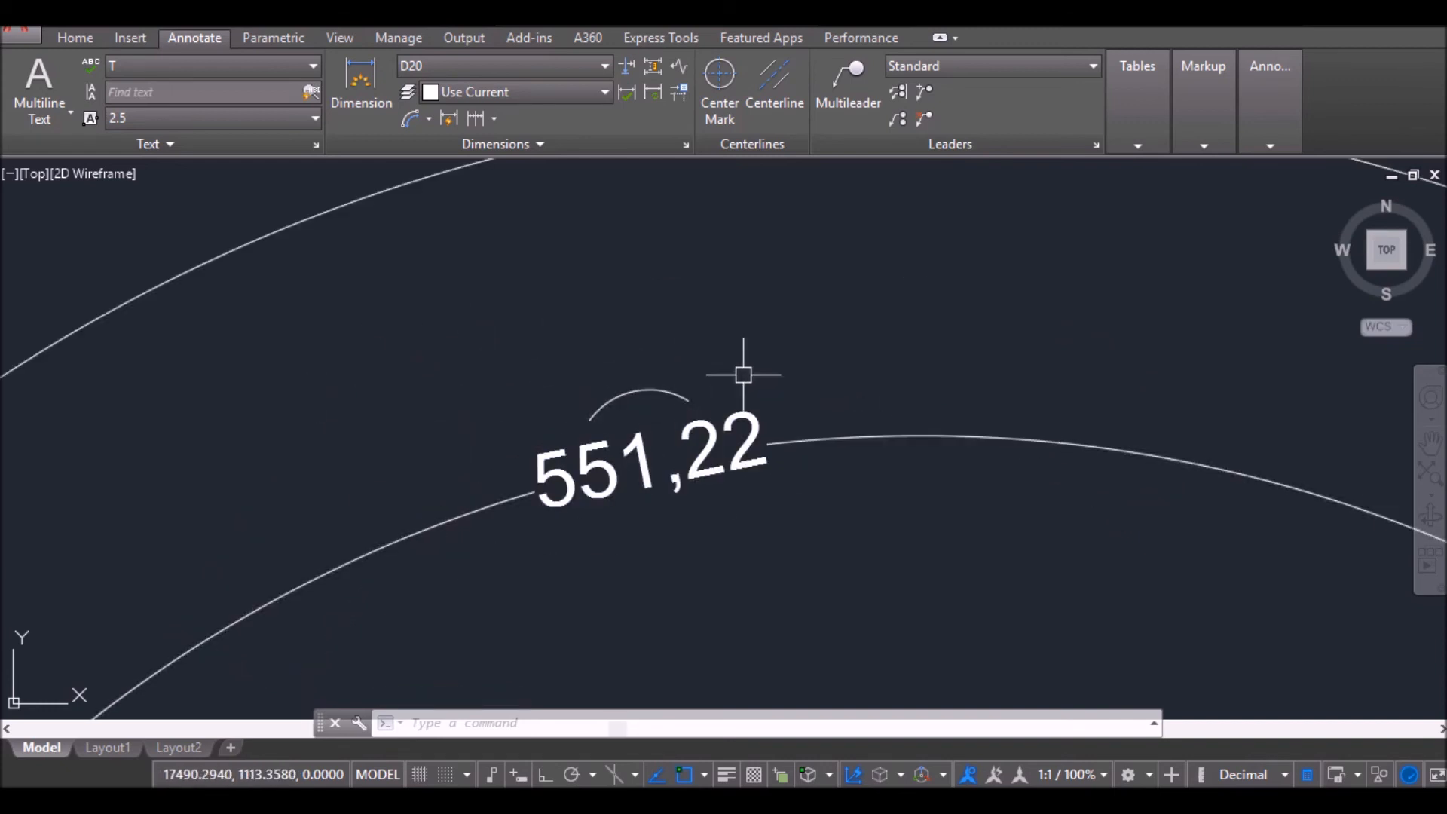
{"action": "scroll", "coordinate": [500, 439], "scroll_direction": "down", "scroll_amount": 4}
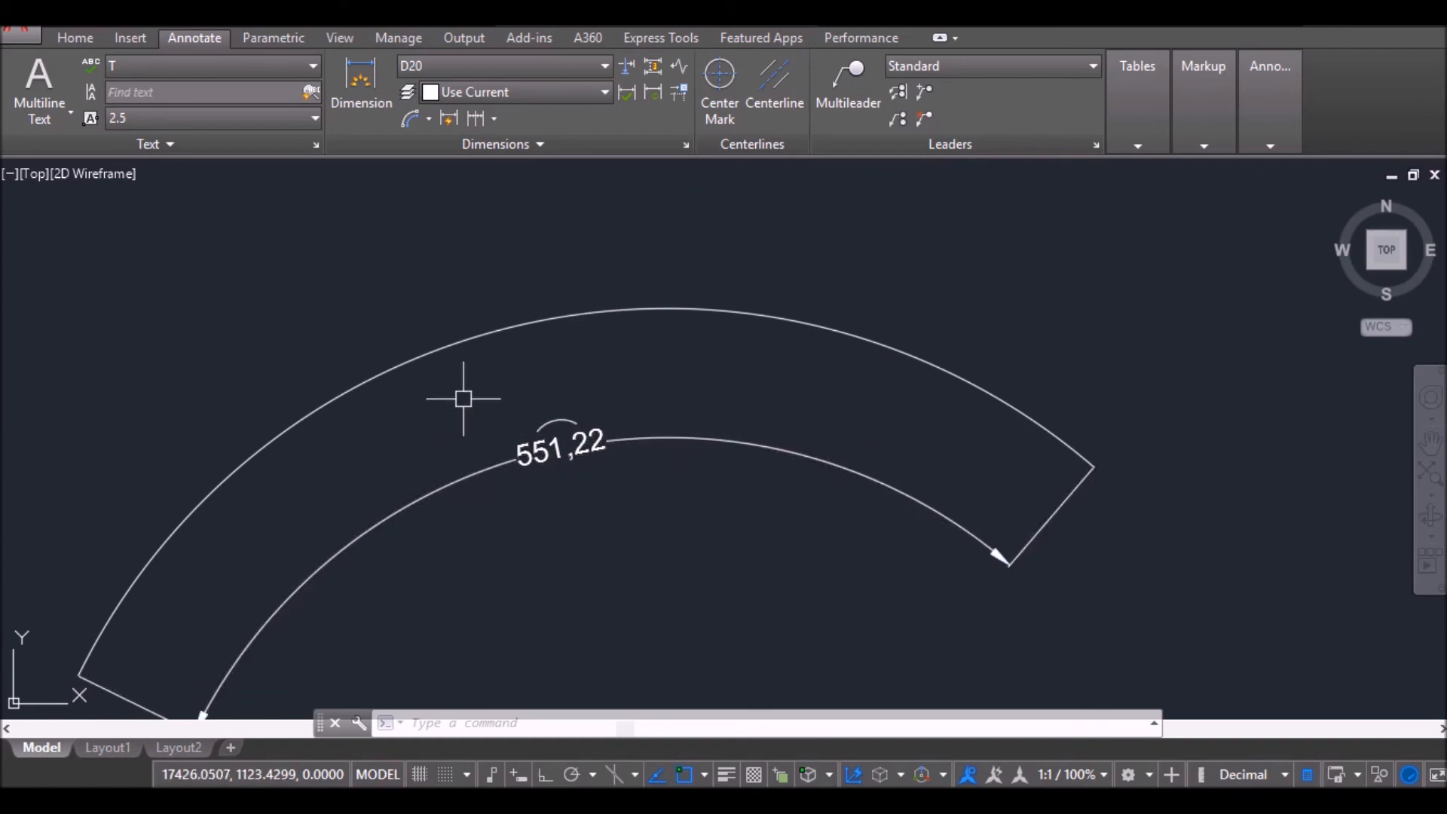
{"action": "left_click", "coordinate": [686, 143]}
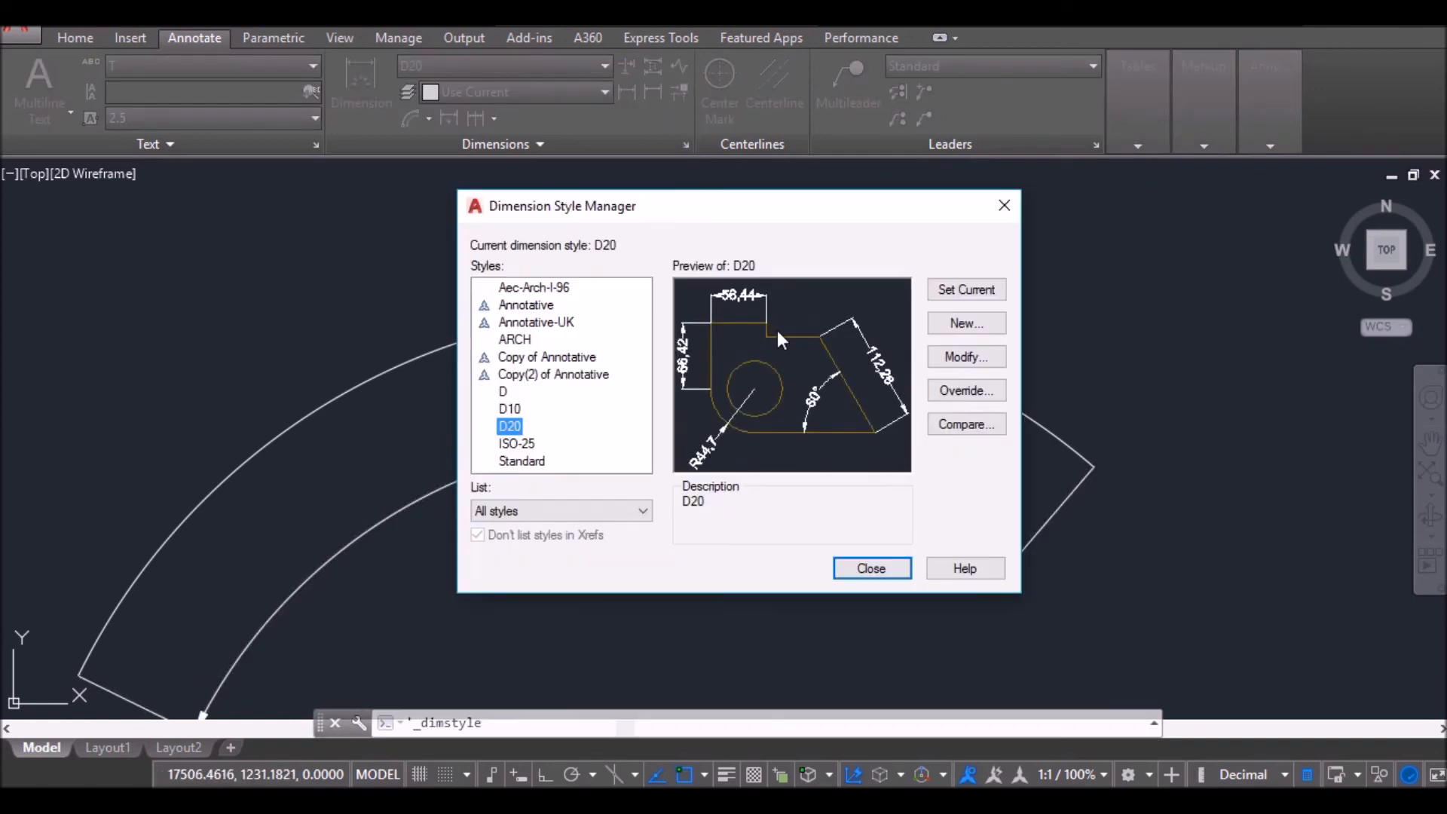
{"action": "left_click", "coordinate": [1004, 205]}
Step: With the arc length dimension selected, set the D20 style's arc length symbol to None and make D20 current
{"action": "left_click", "coordinate": [768, 443]}
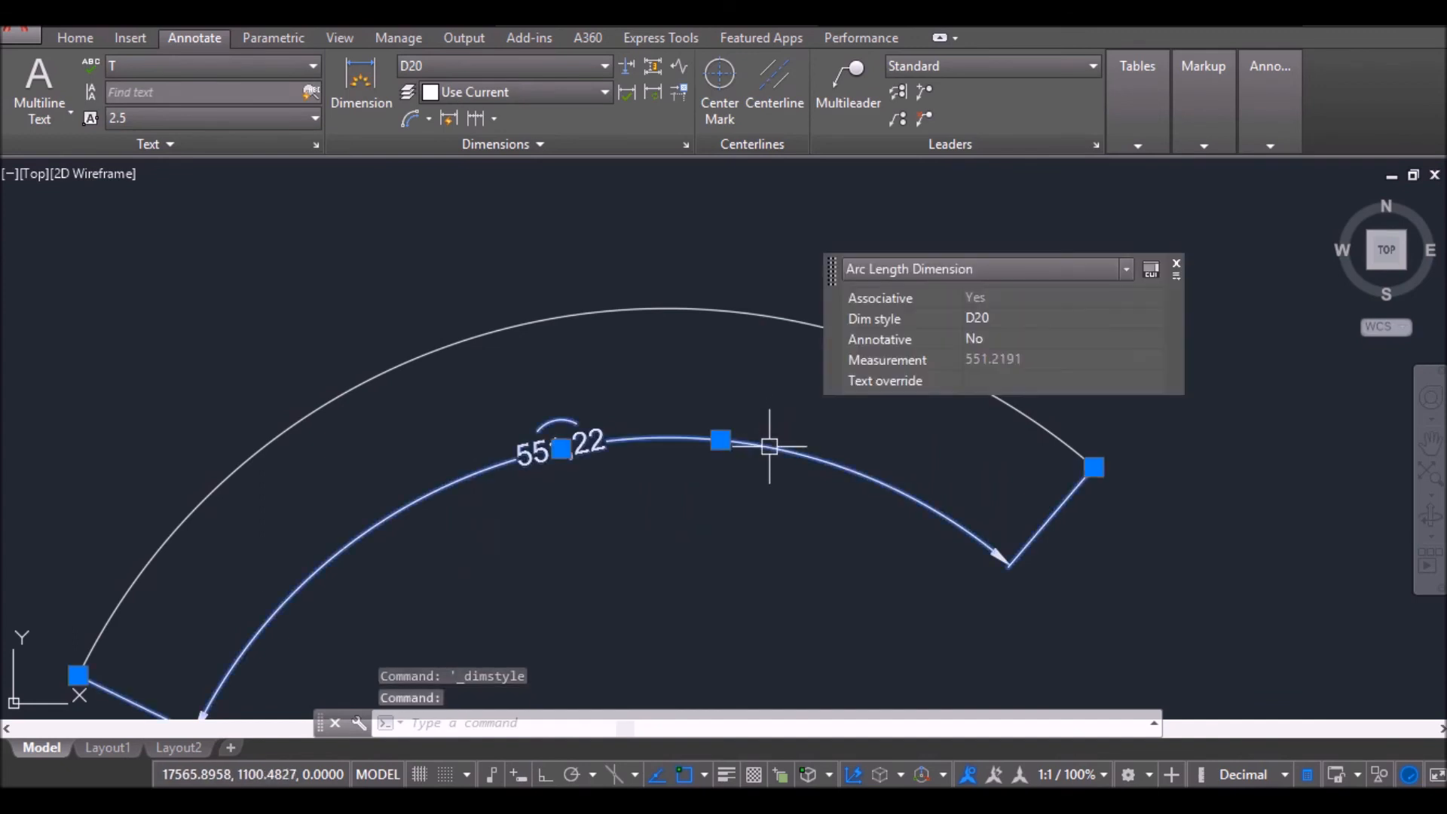
{"action": "left_click", "coordinate": [687, 146]}
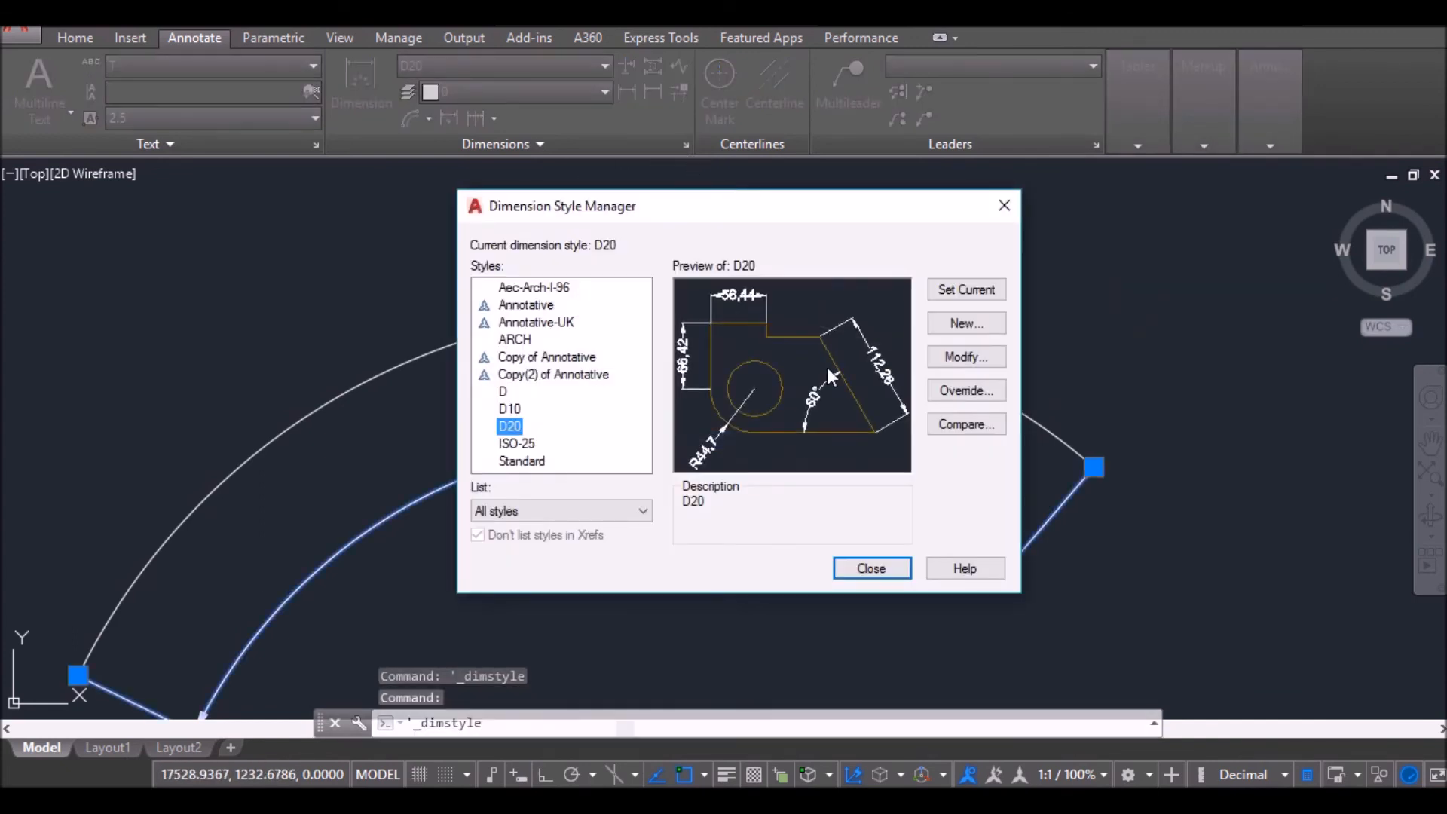
{"action": "left_click", "coordinate": [967, 360]}
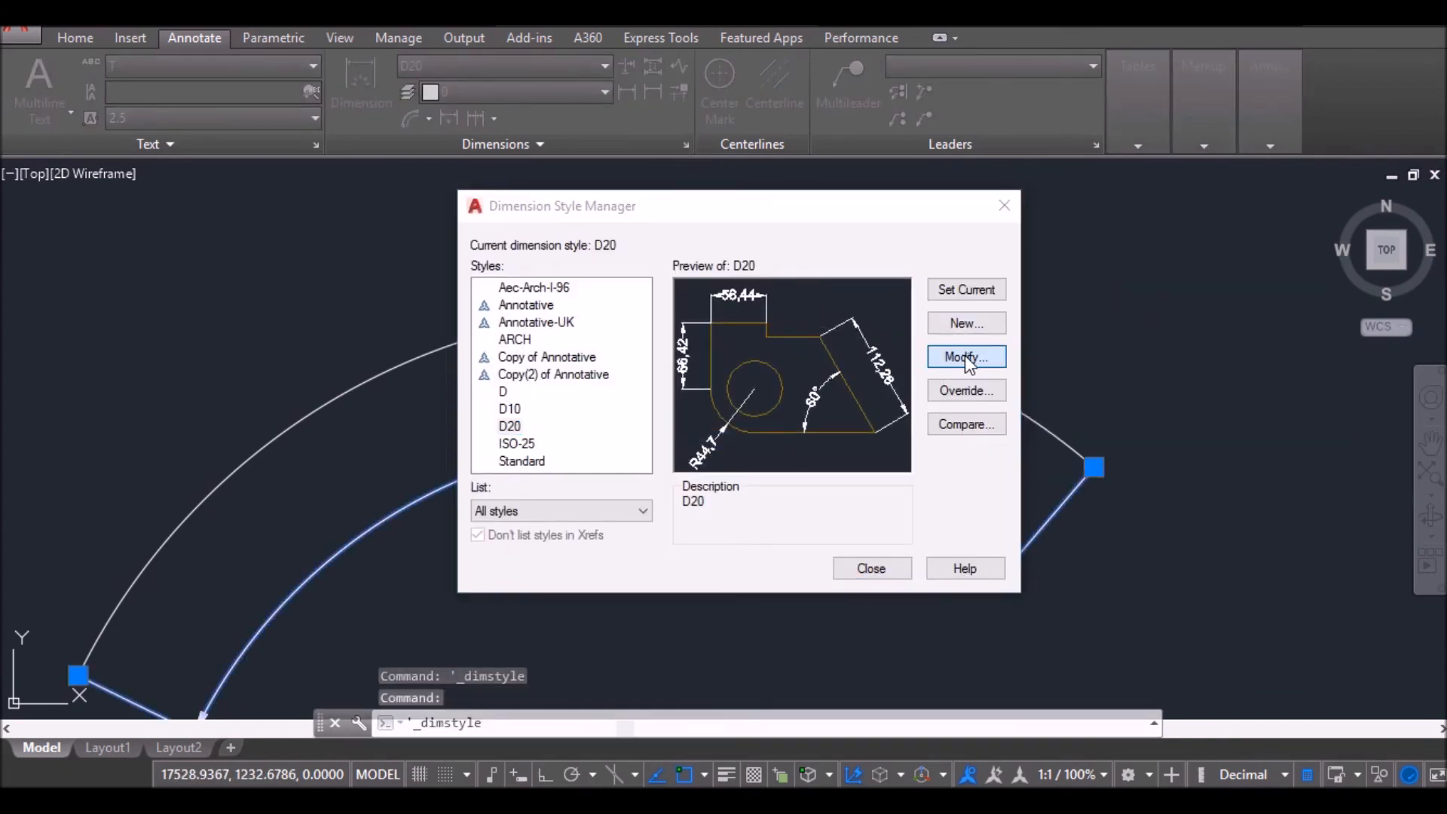
{"action": "left_click_drag", "start_coordinate": [985, 181], "coordinate": [774, 80]}
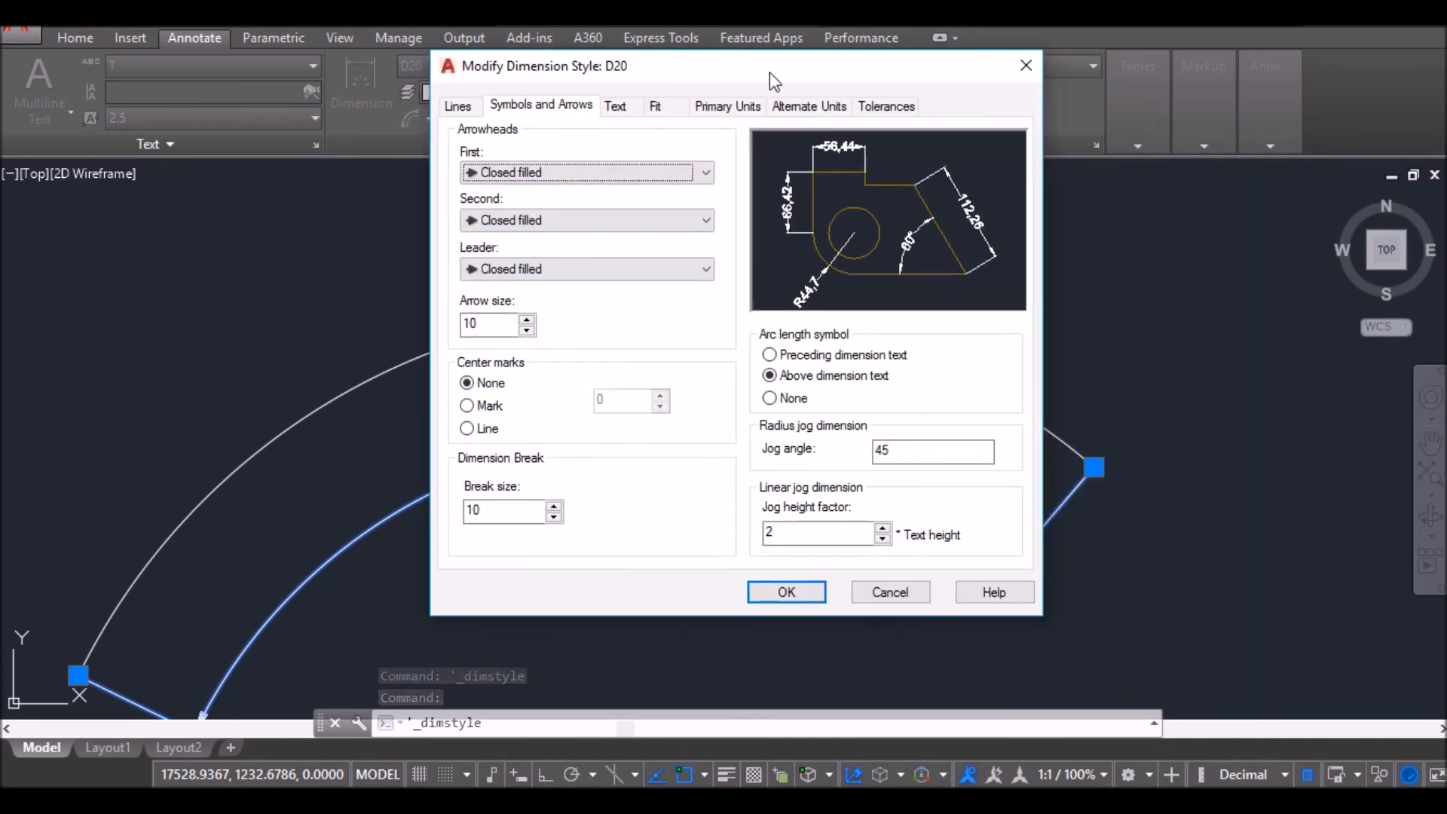
{"action": "left_click", "coordinate": [802, 594]}
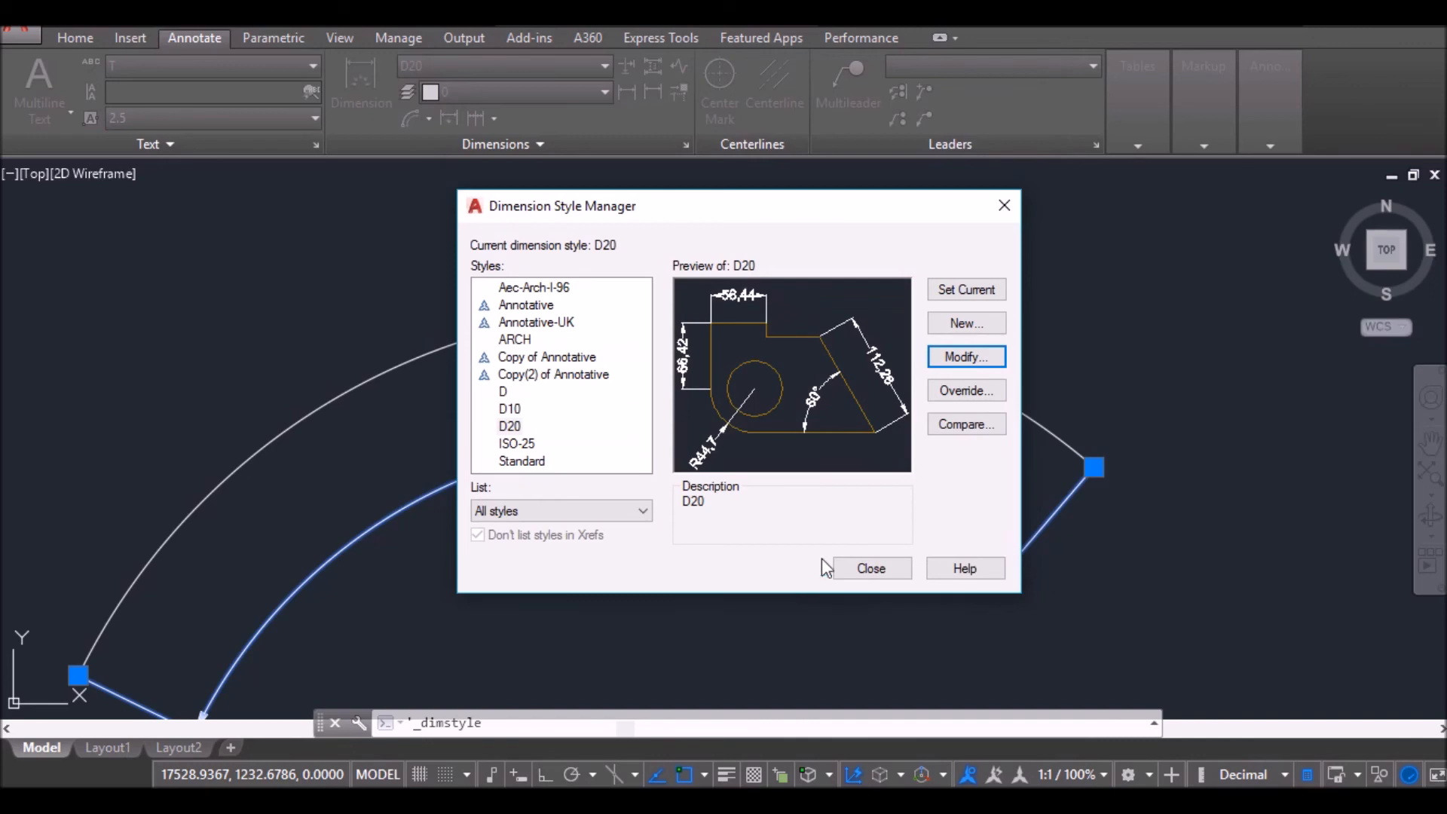
{"action": "left_click", "coordinate": [973, 292]}
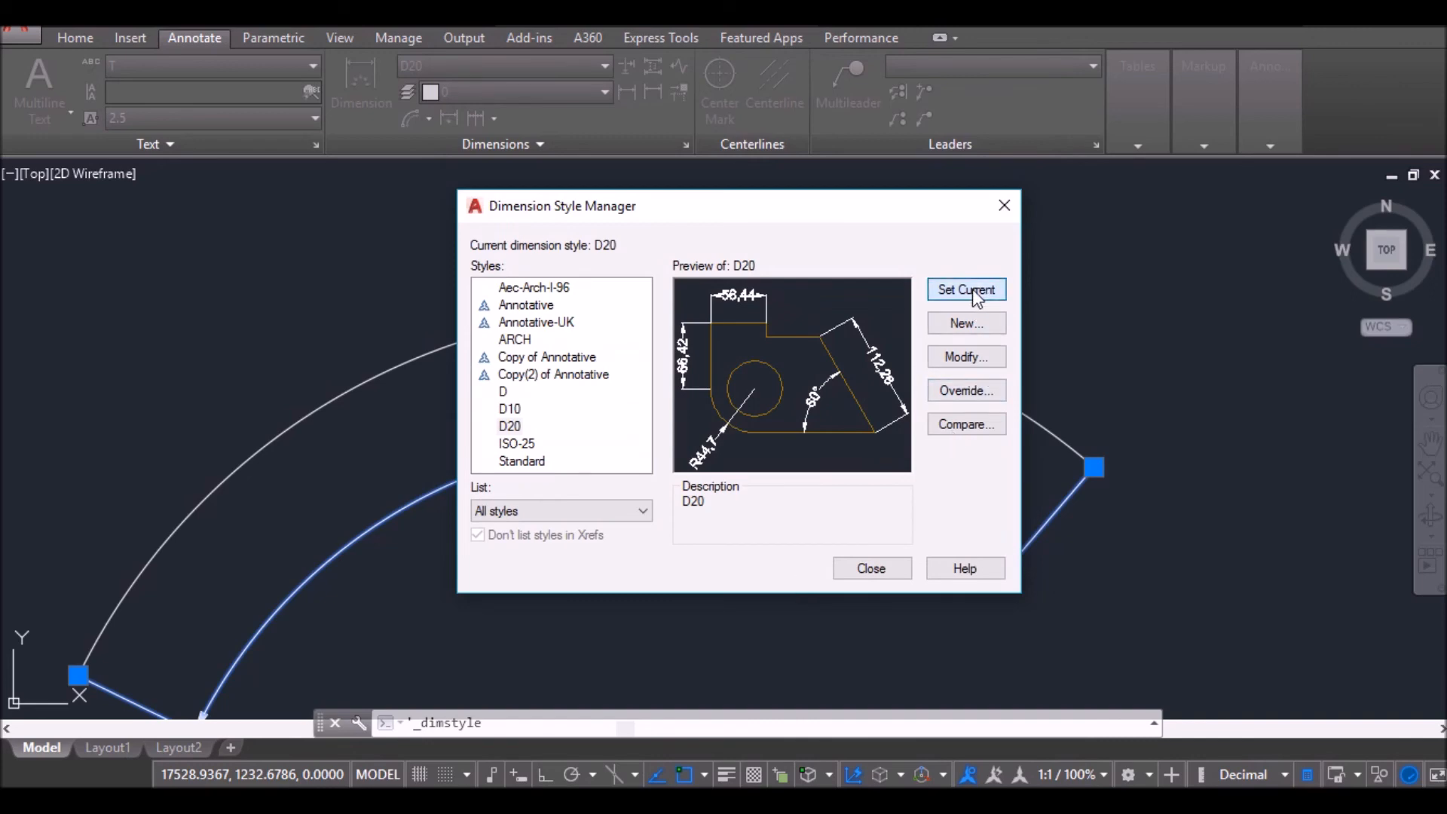
{"action": "left_click", "coordinate": [1004, 206]}
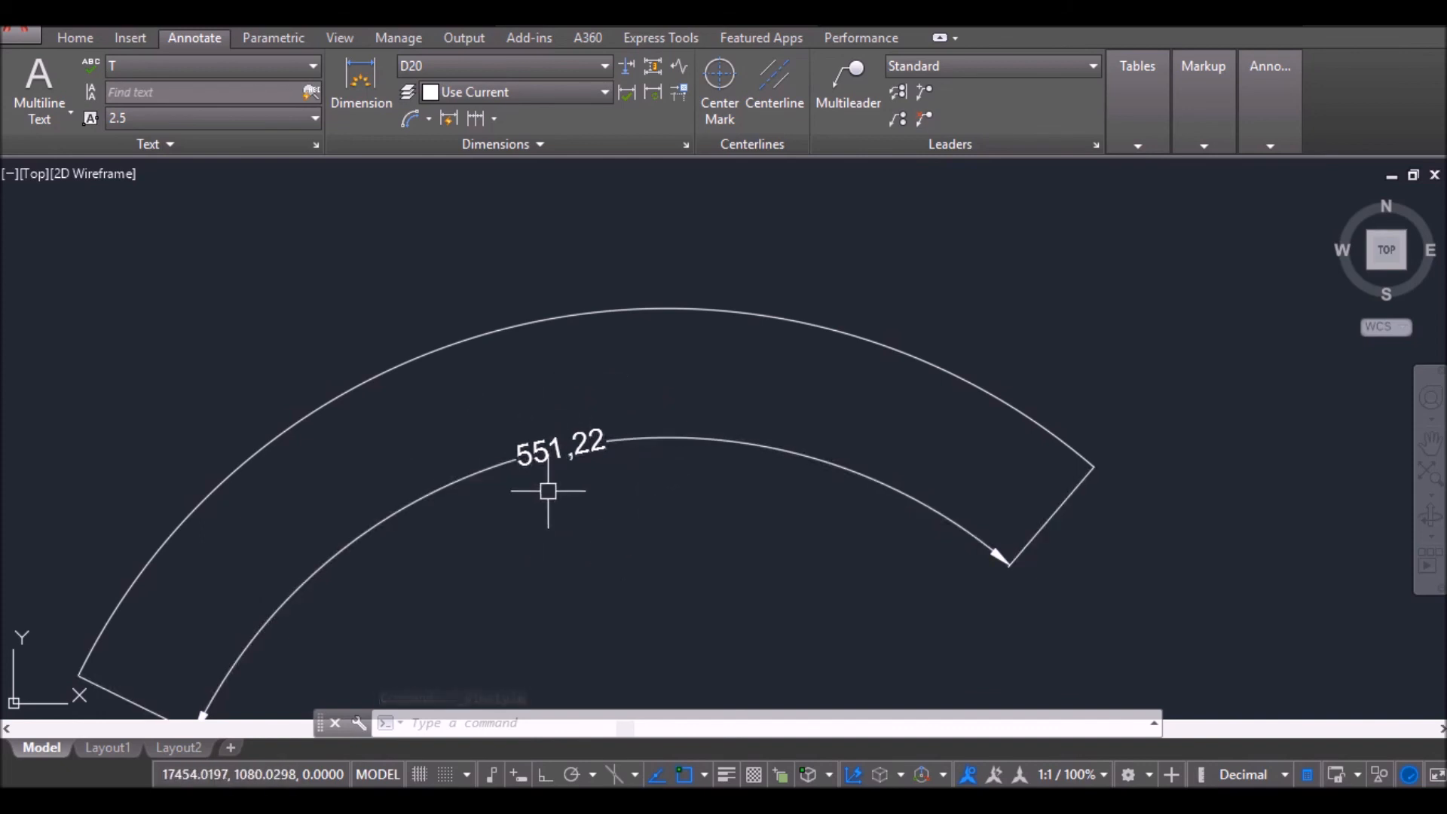
Step: Open the symbols and arrows settings of dimension style D20 for modification
{"action": "scroll", "coordinate": [561, 478], "scroll_direction": "up", "scroll_amount": 4}
{"action": "scroll", "coordinate": [565, 473], "scroll_direction": "down", "scroll_amount": 4}
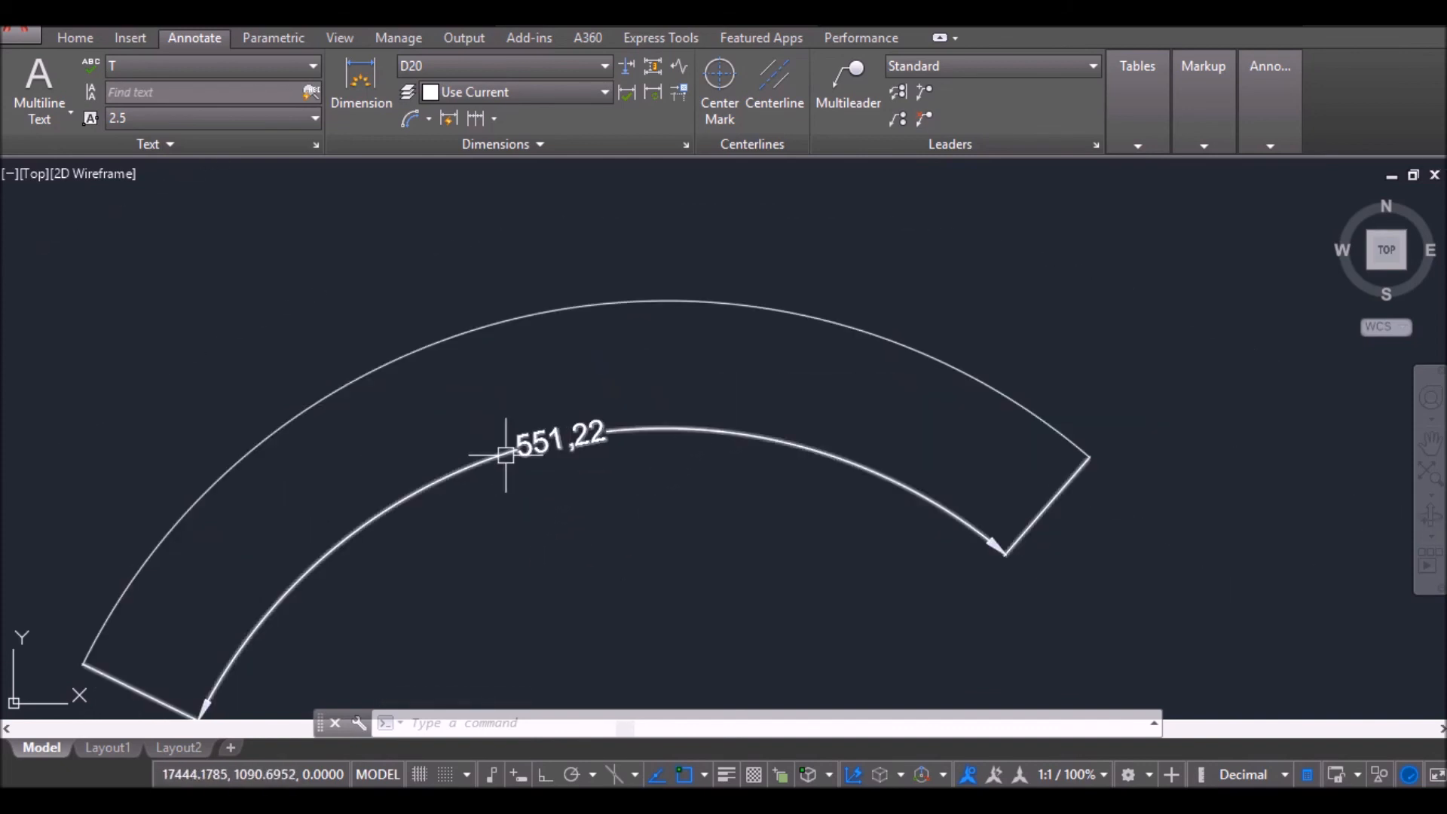
{"action": "left_click", "coordinate": [690, 149]}
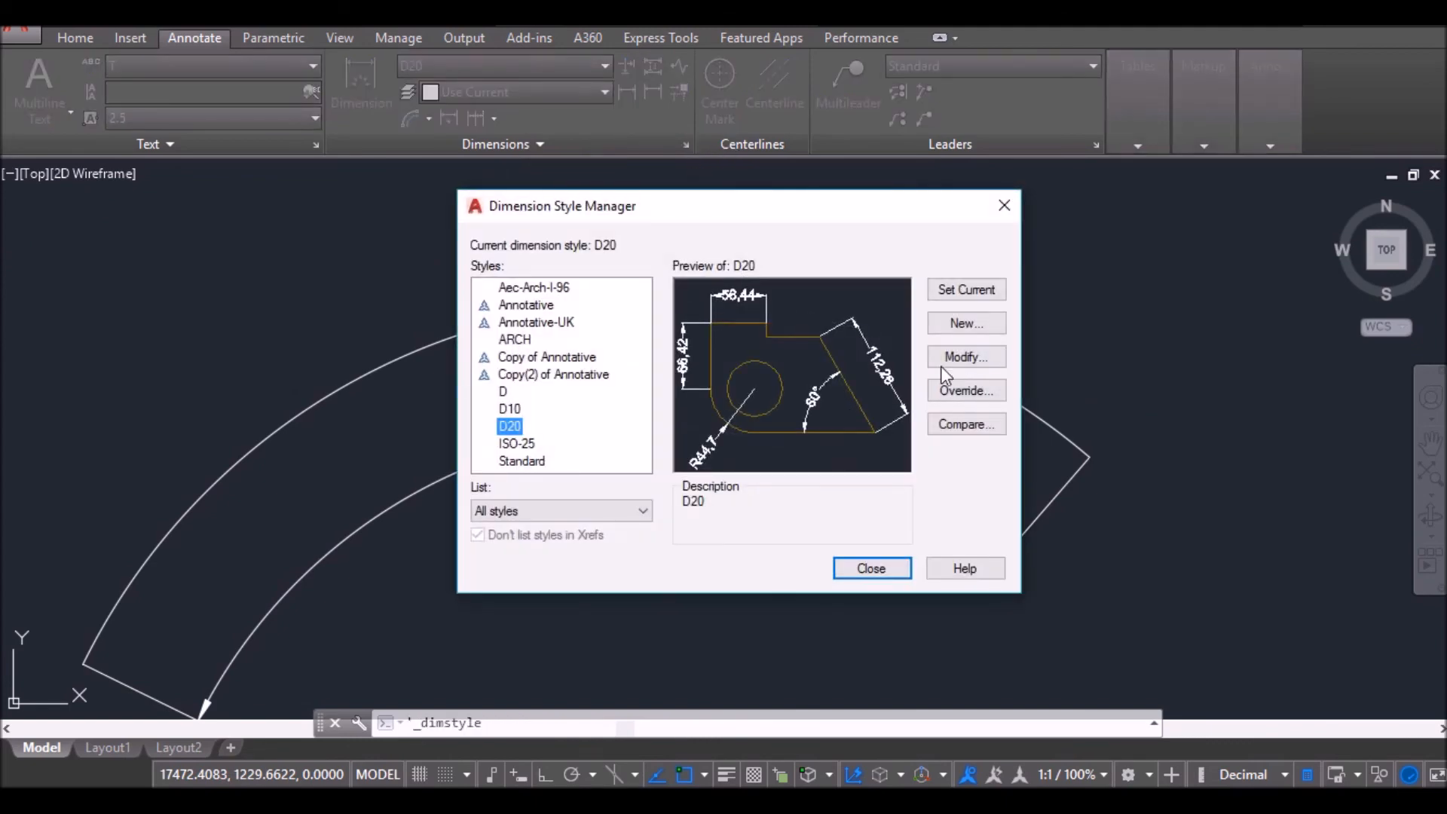
{"action": "left_click", "coordinate": [960, 358]}
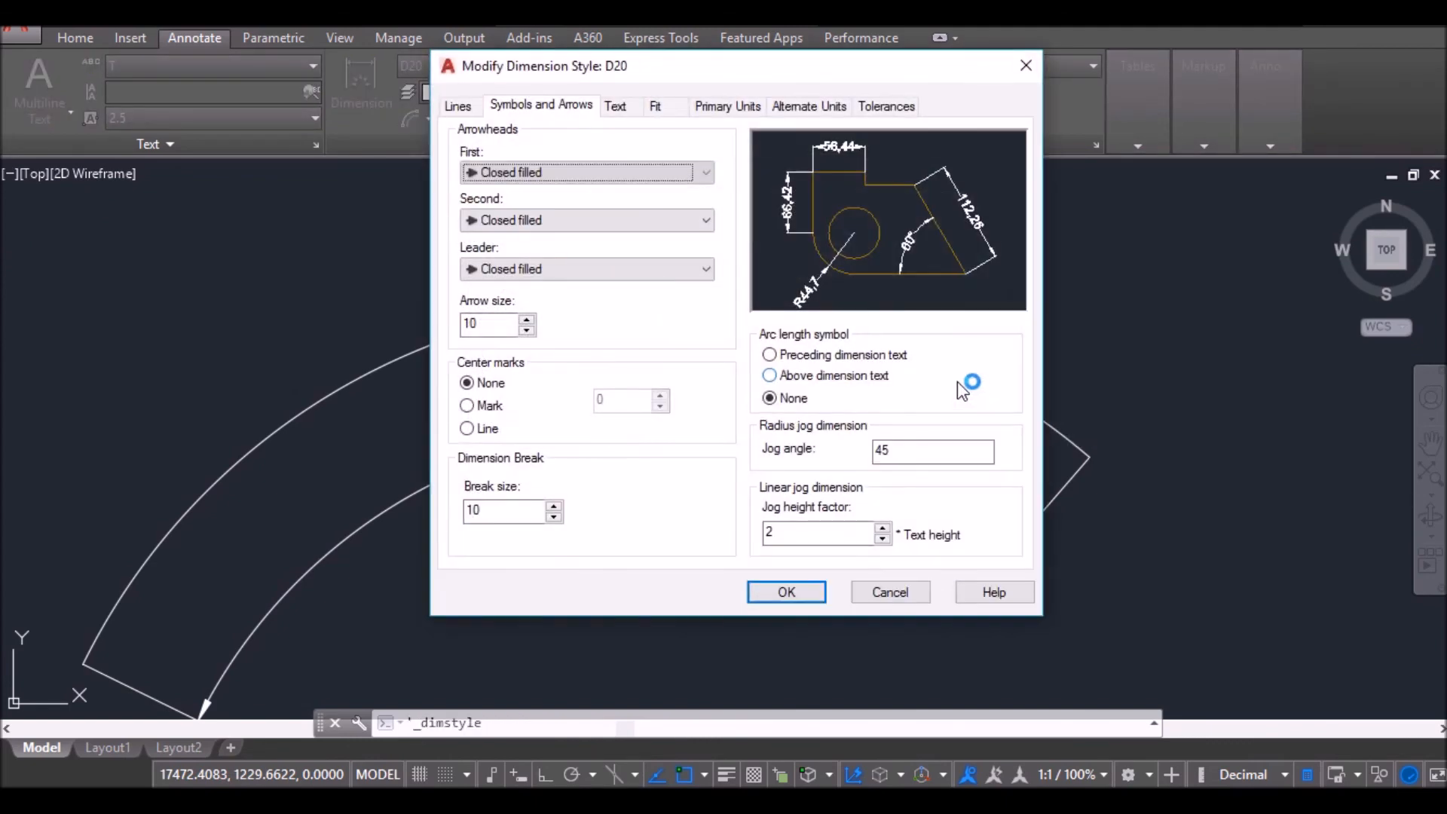